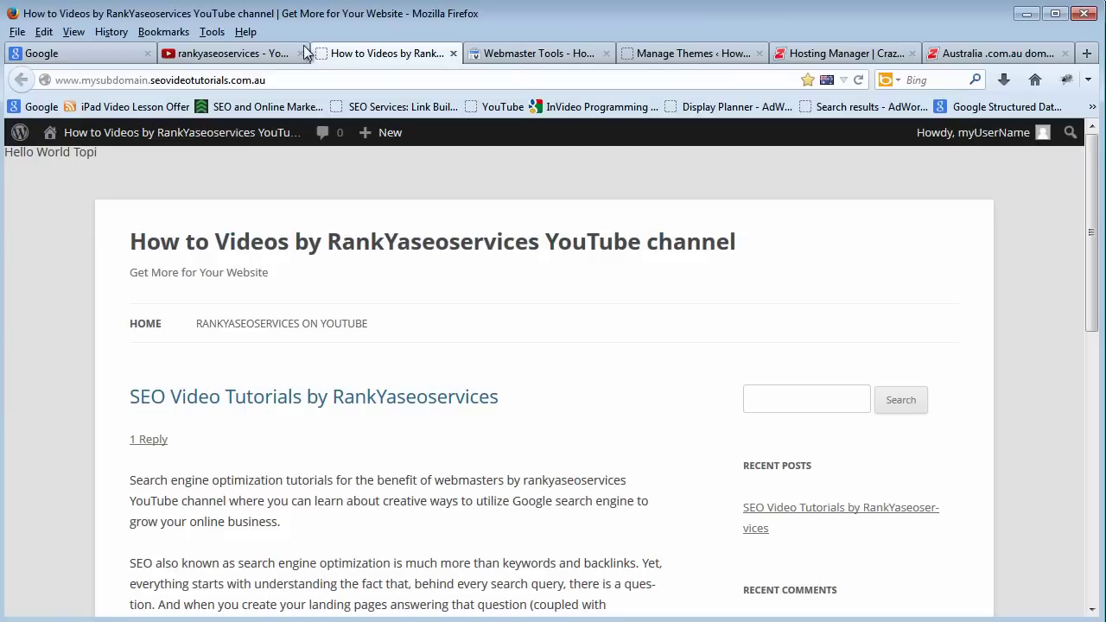
left_click(147, 80)
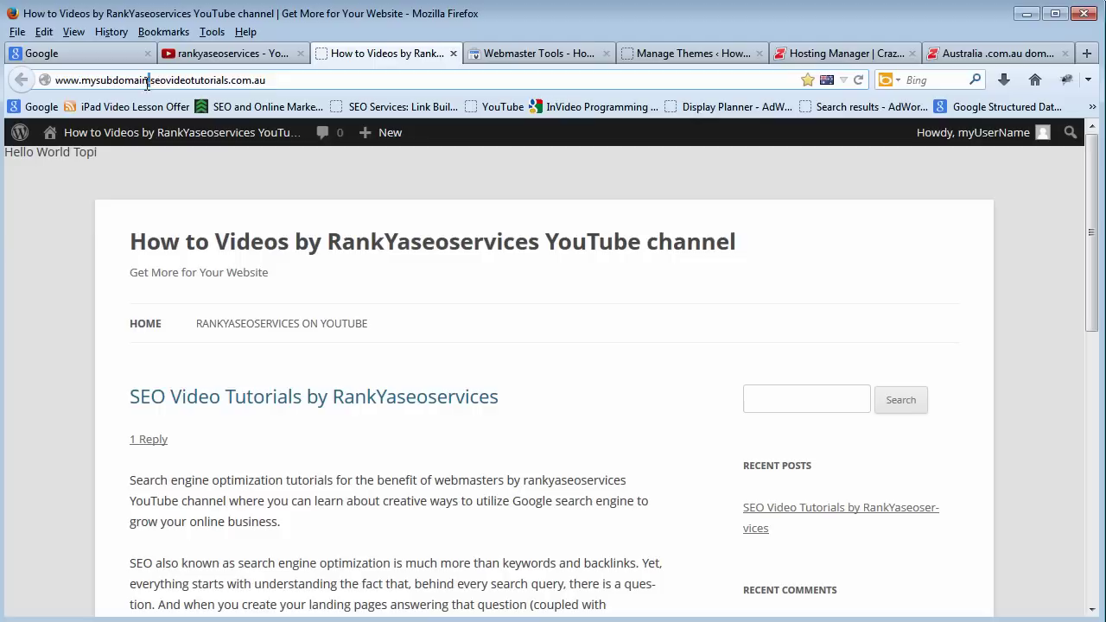
right_click(147, 80)
left_click(183, 142)
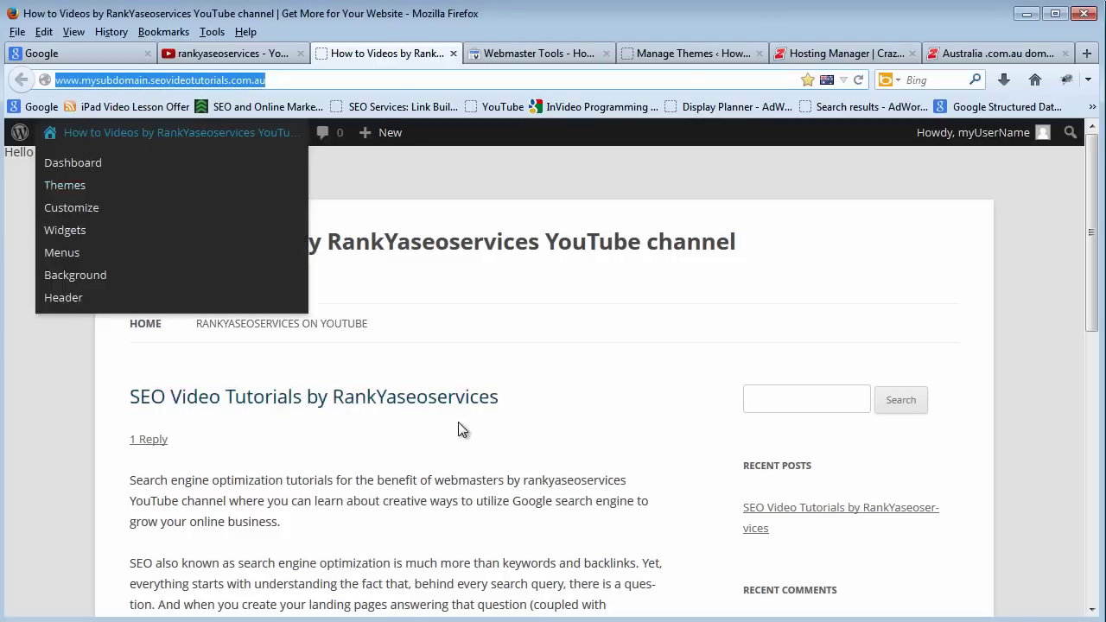
left_click(599, 402)
left_click(164, 80)
right_click(165, 81)
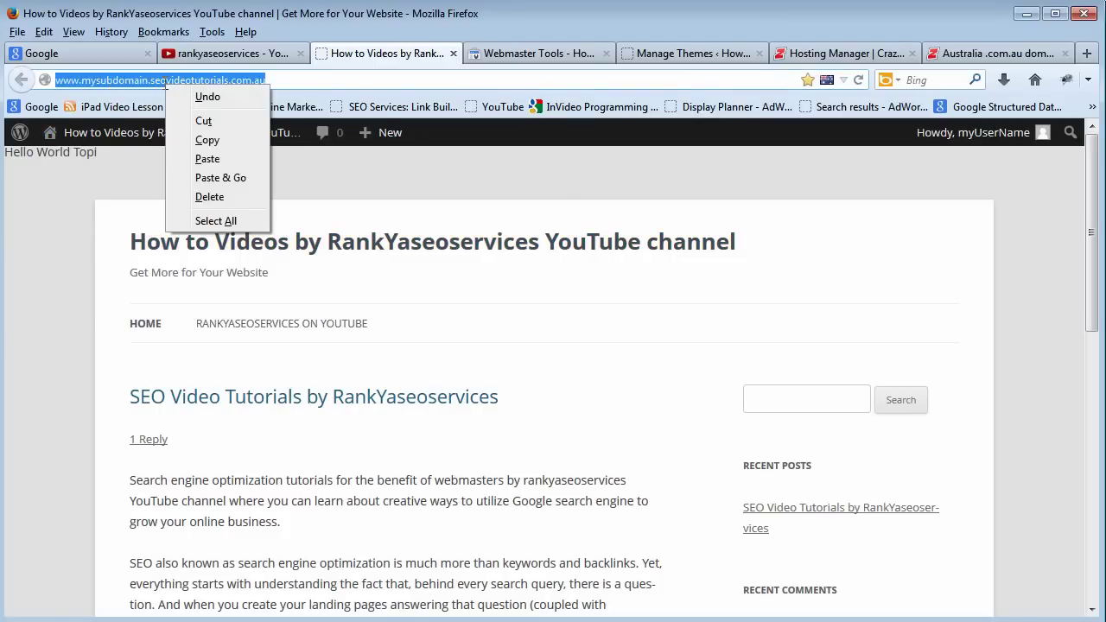
left_click(199, 140)
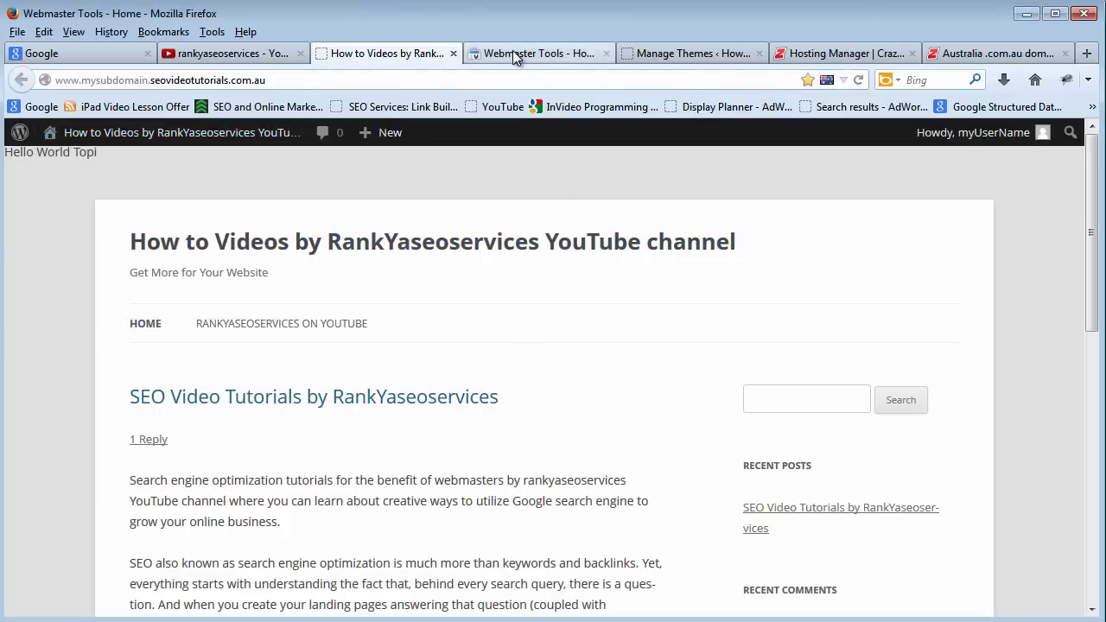
left_click(519, 54)
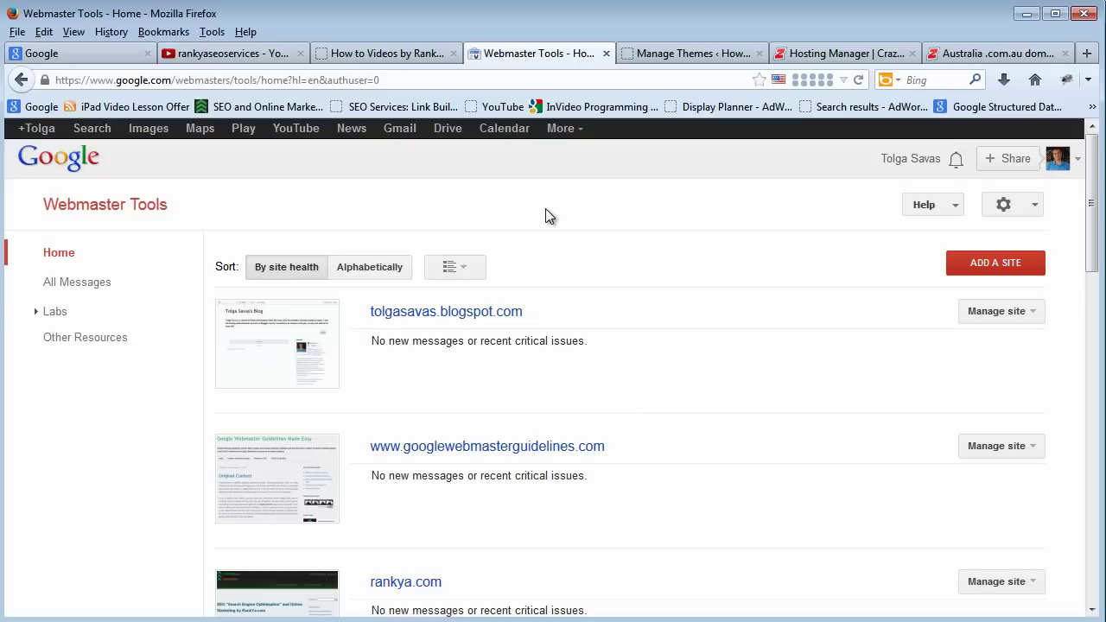
left_click(986, 270)
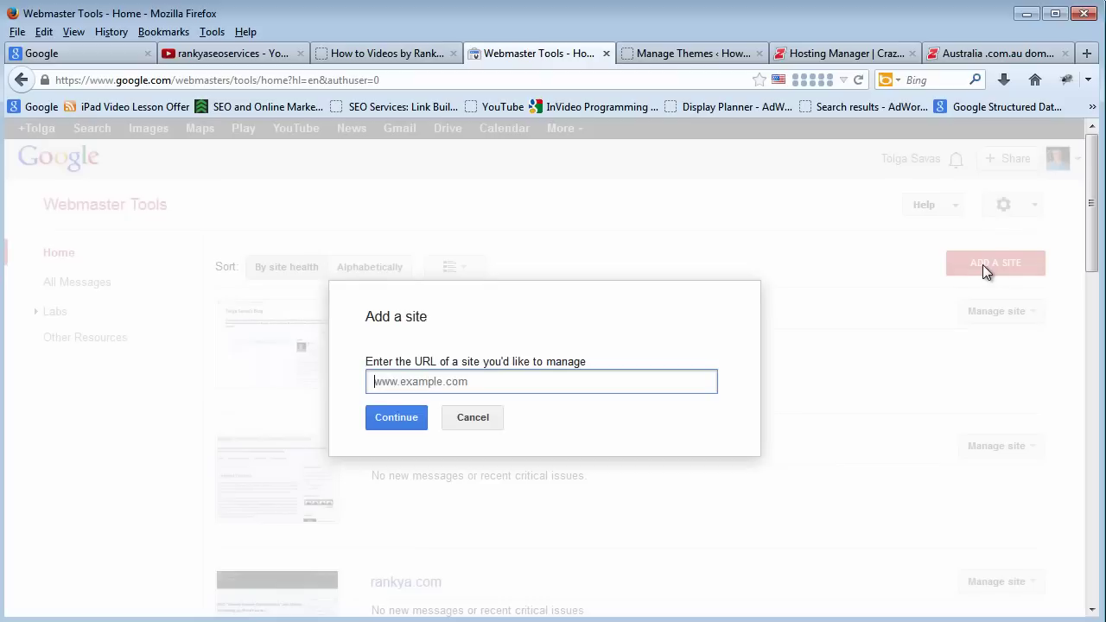
right_click(400, 387)
left_click(445, 459)
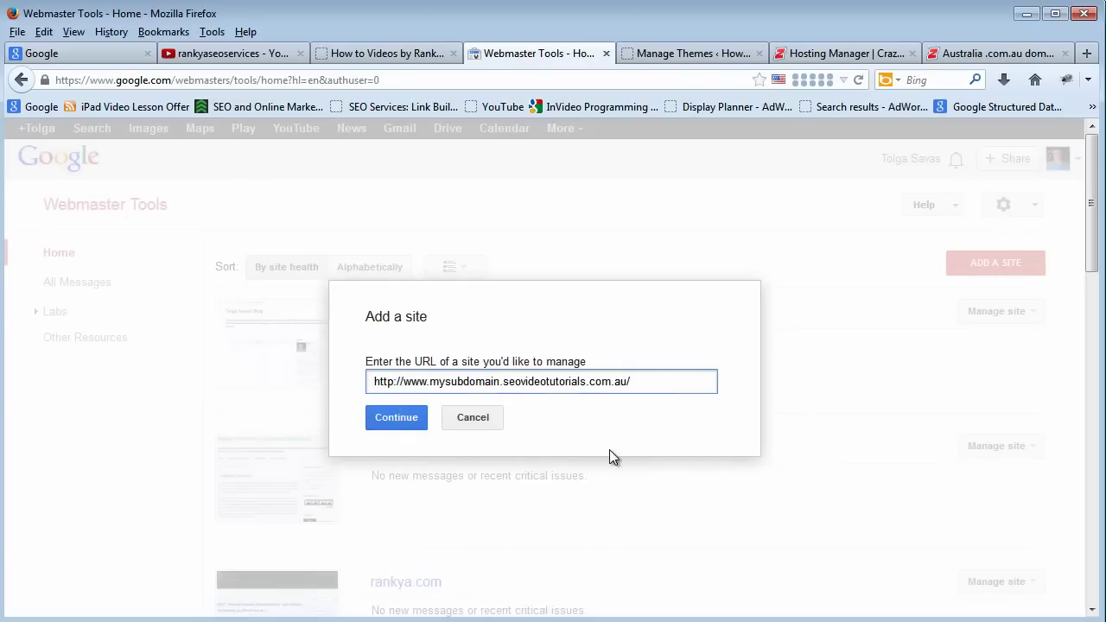
left_click(458, 383)
left_click(396, 419)
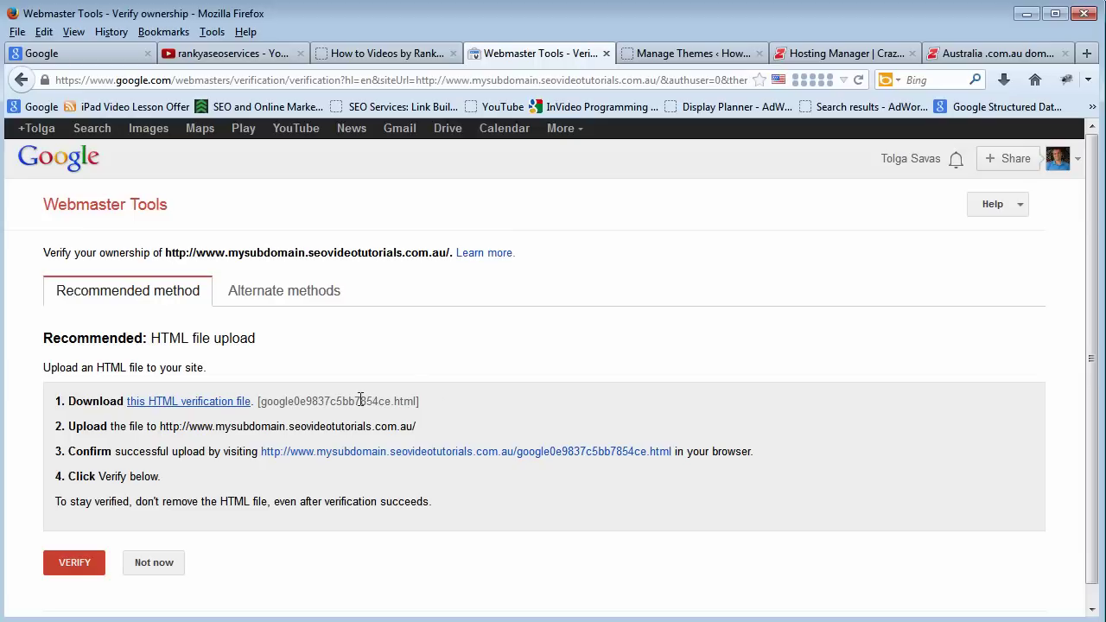
Copy the HTML verification file's name without its extension, and download and save the file from the recommended method.
left_click(175, 406)
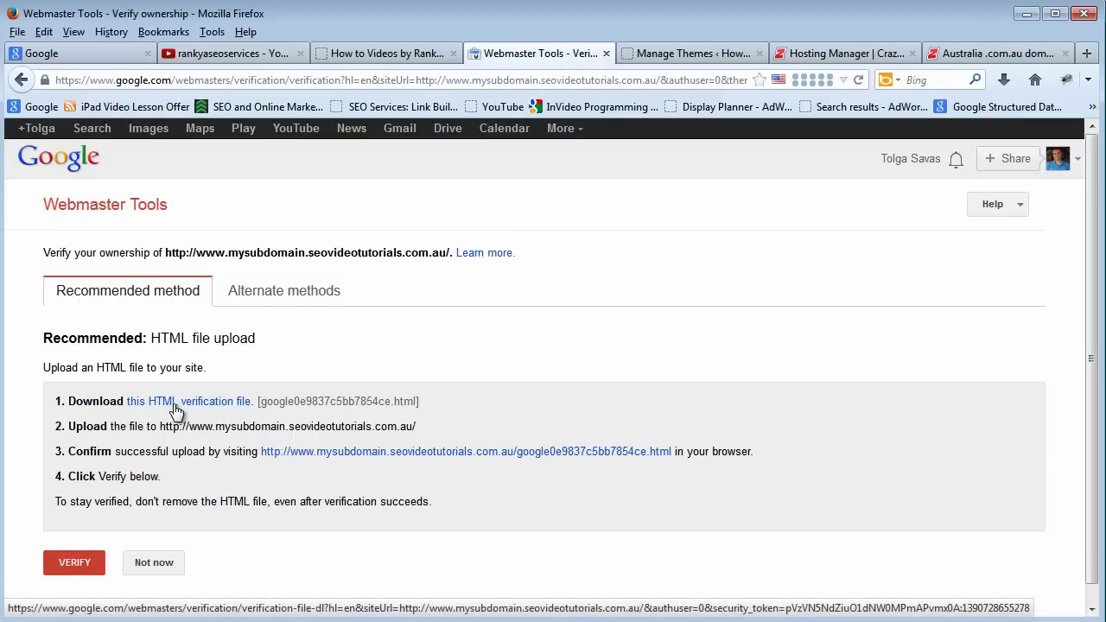
double_click(313, 402)
right_click(313, 404)
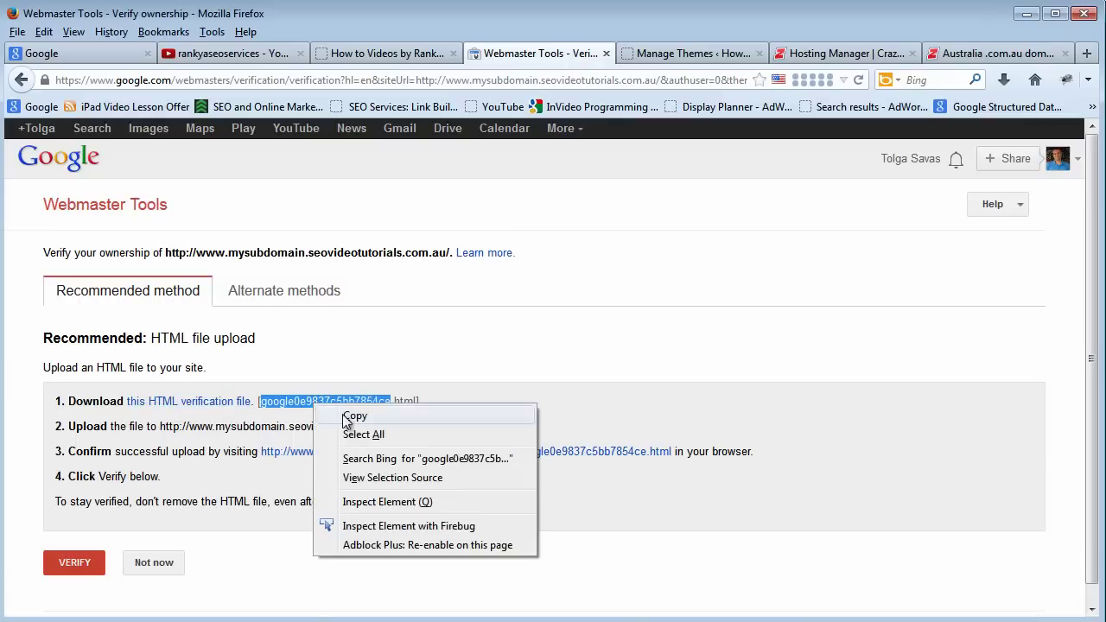
left_click(349, 417)
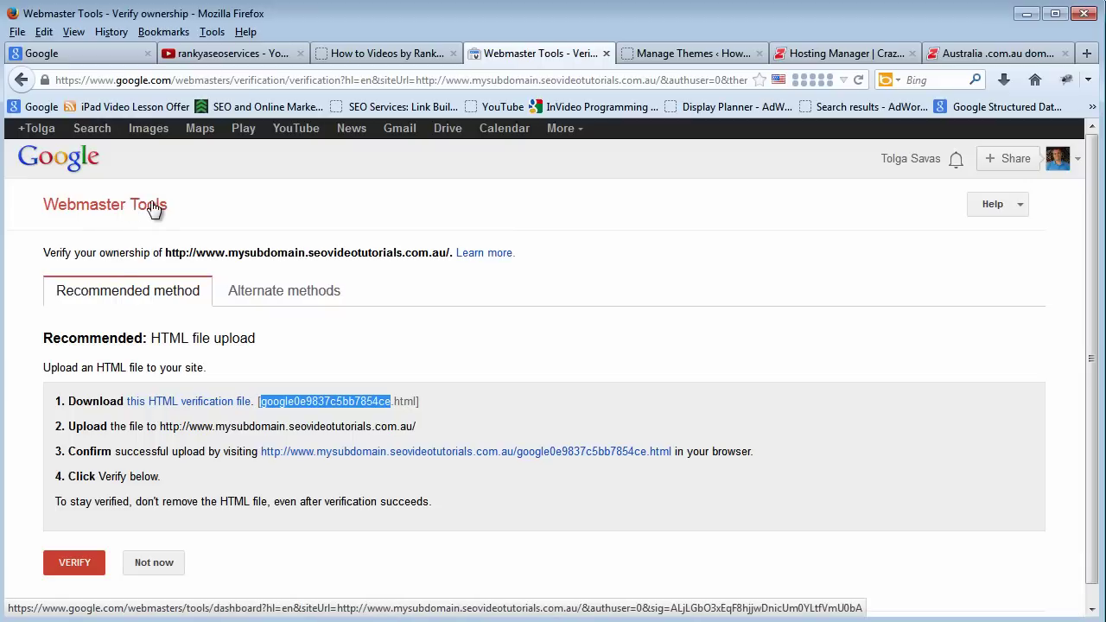
left_click(296, 420)
double_click(298, 403)
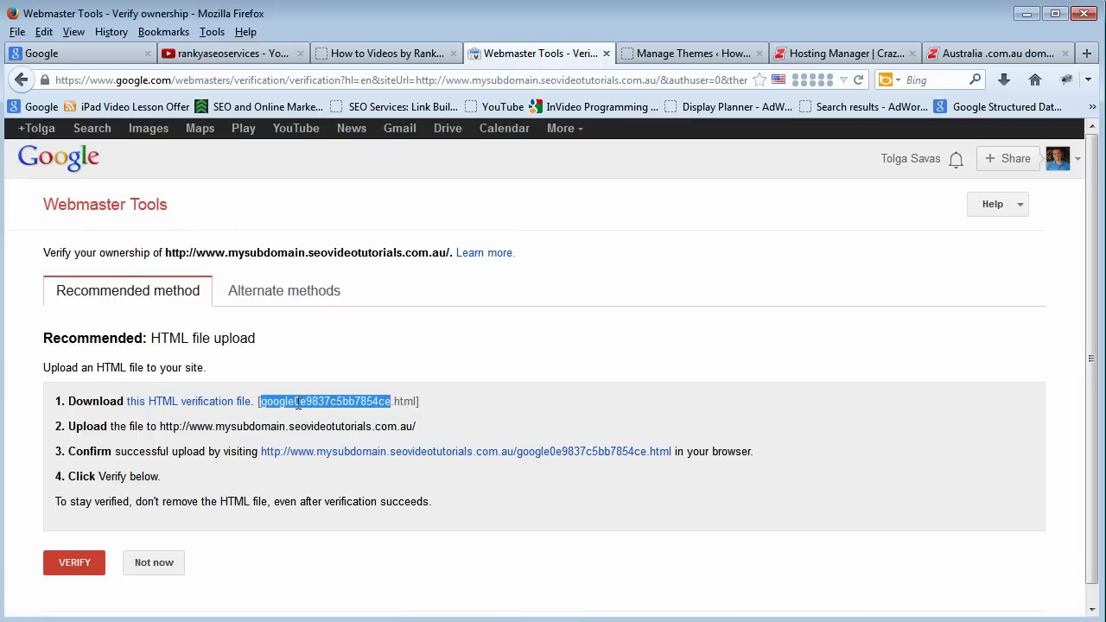
left_click(299, 402)
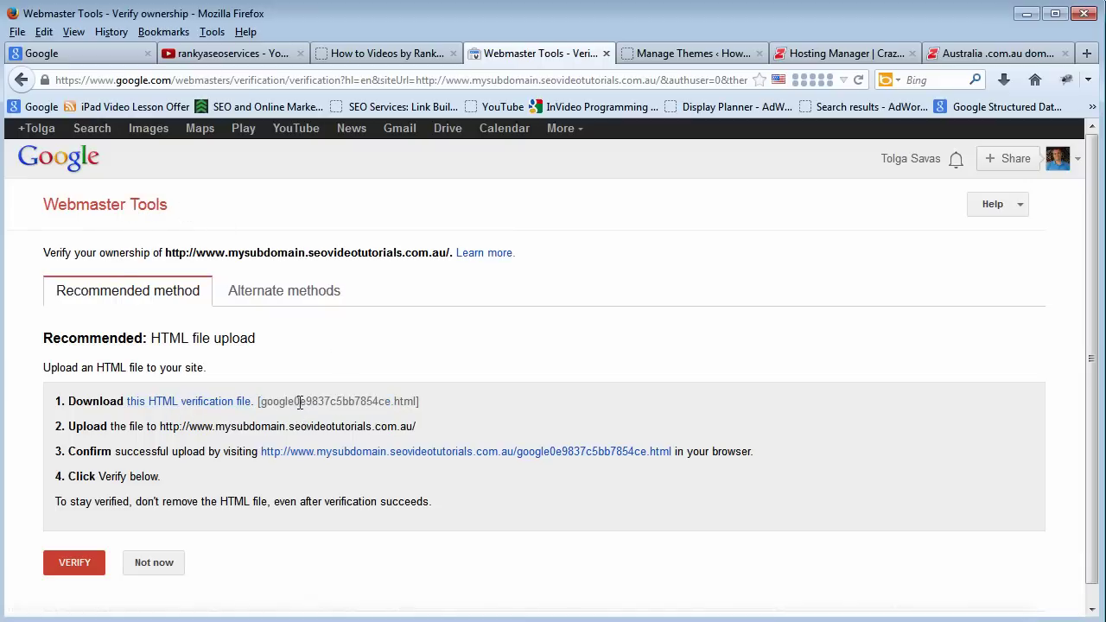
left_click(187, 406)
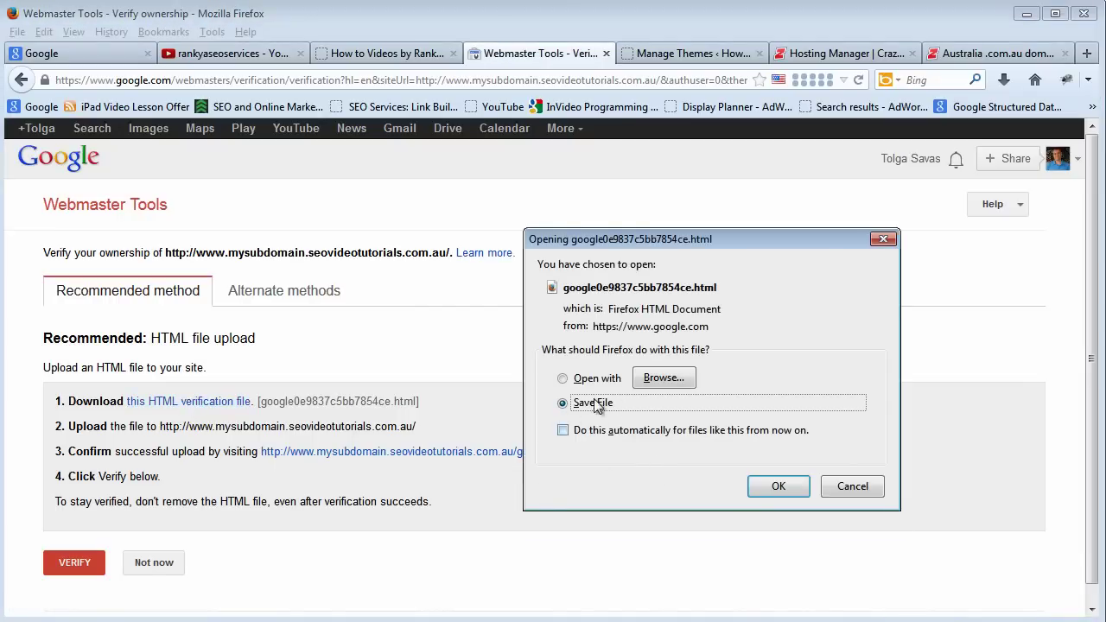
left_click(759, 487)
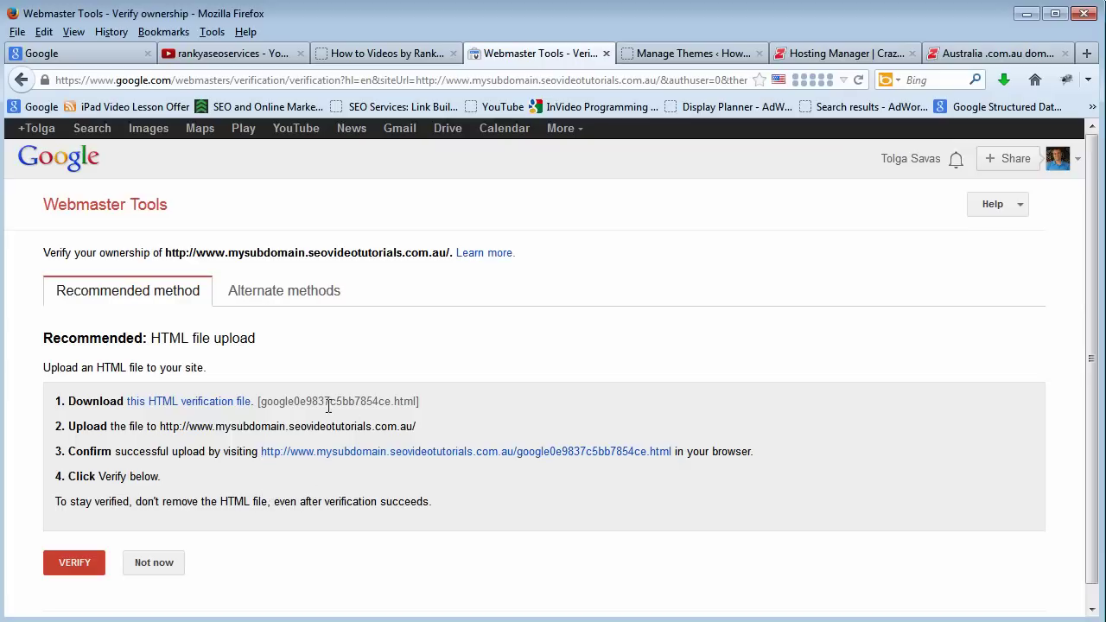
Choose the HTML tag method among the alternate verification methods and copy its google-site-verification meta tag.
left_click(285, 299)
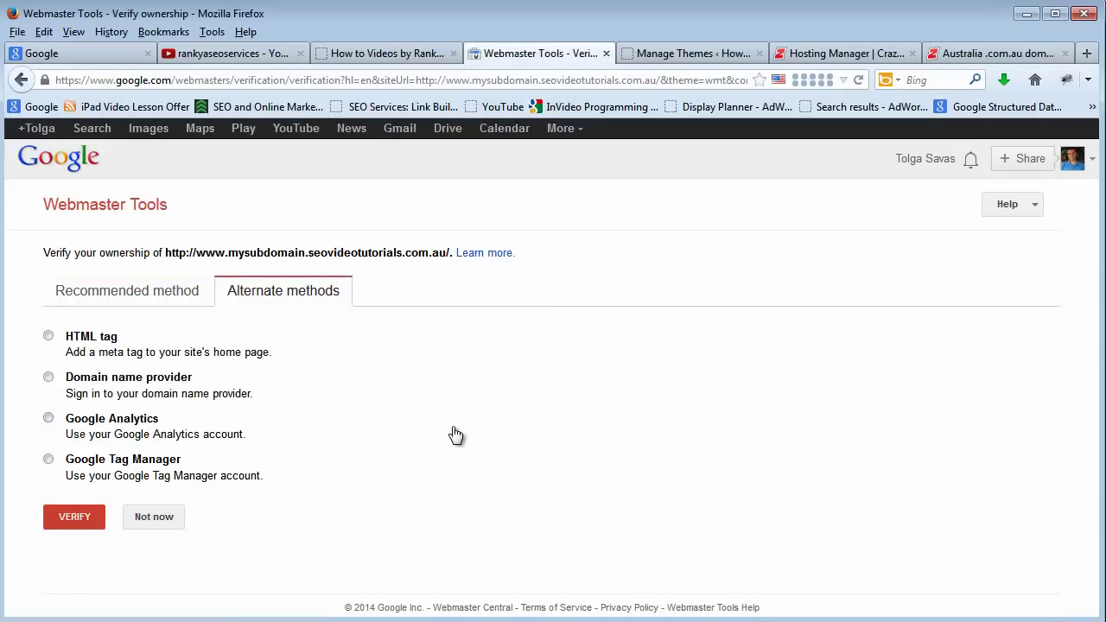
left_click(48, 338)
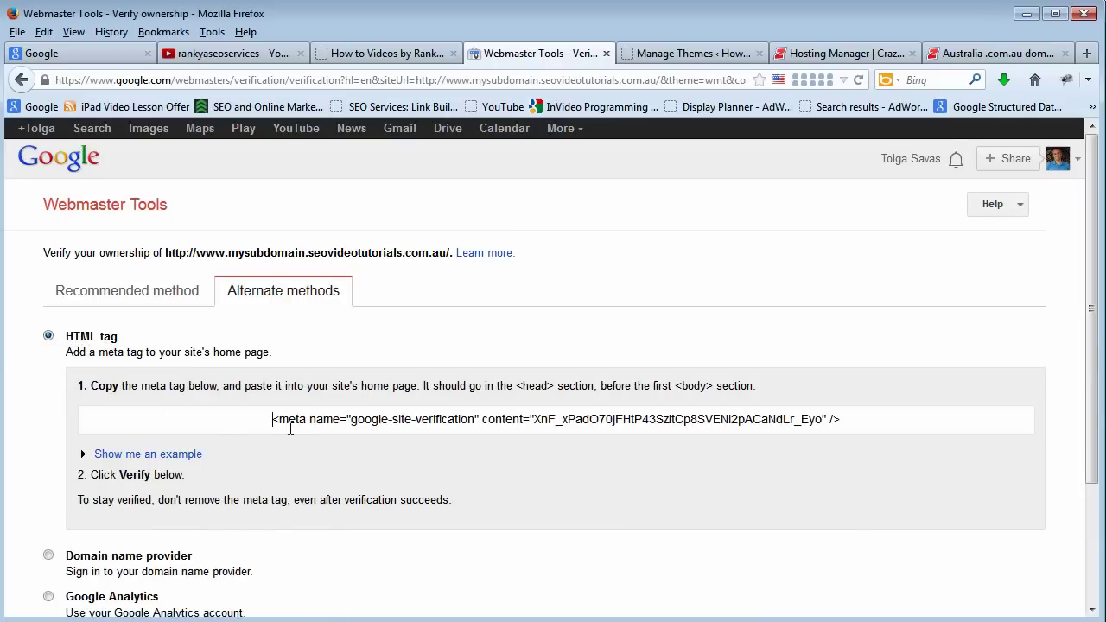
left_click_drag(288, 422, 840, 423)
right_click(734, 421)
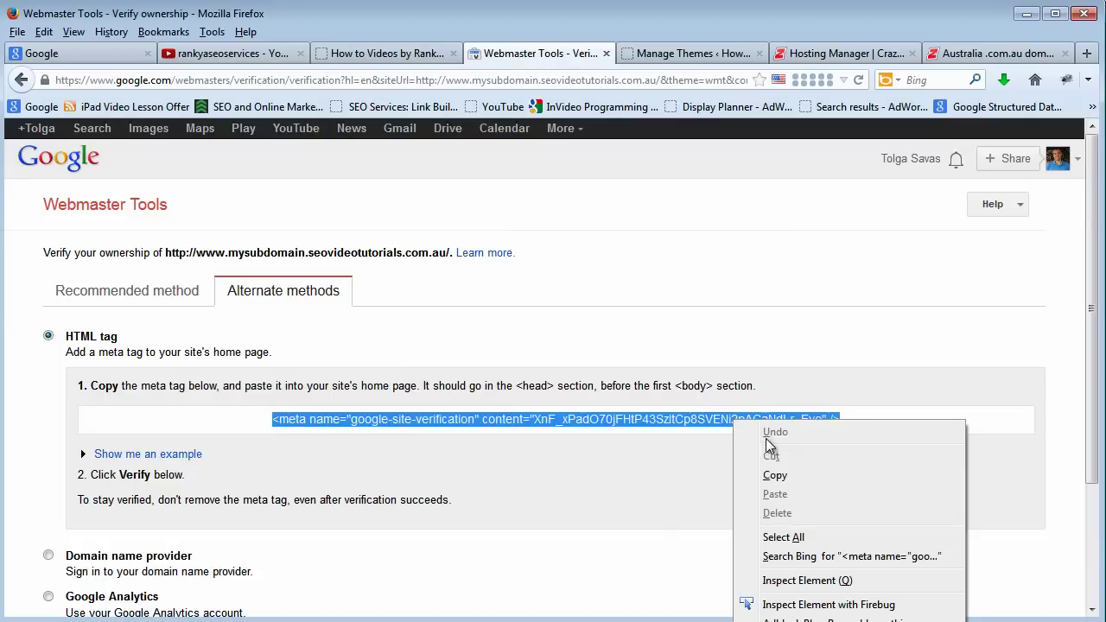
left_click(775, 475)
Show the example of where the meta tag goes in the head section, and return to the recommended method.
left_click(180, 454)
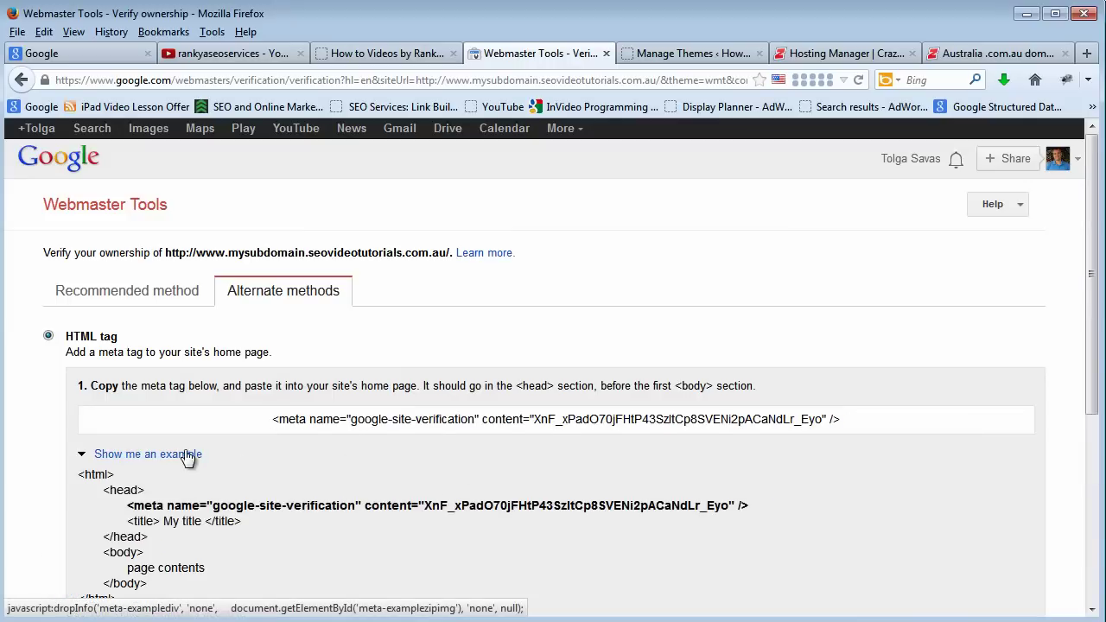
left_click_drag(102, 490, 147, 545)
left_click(148, 543)
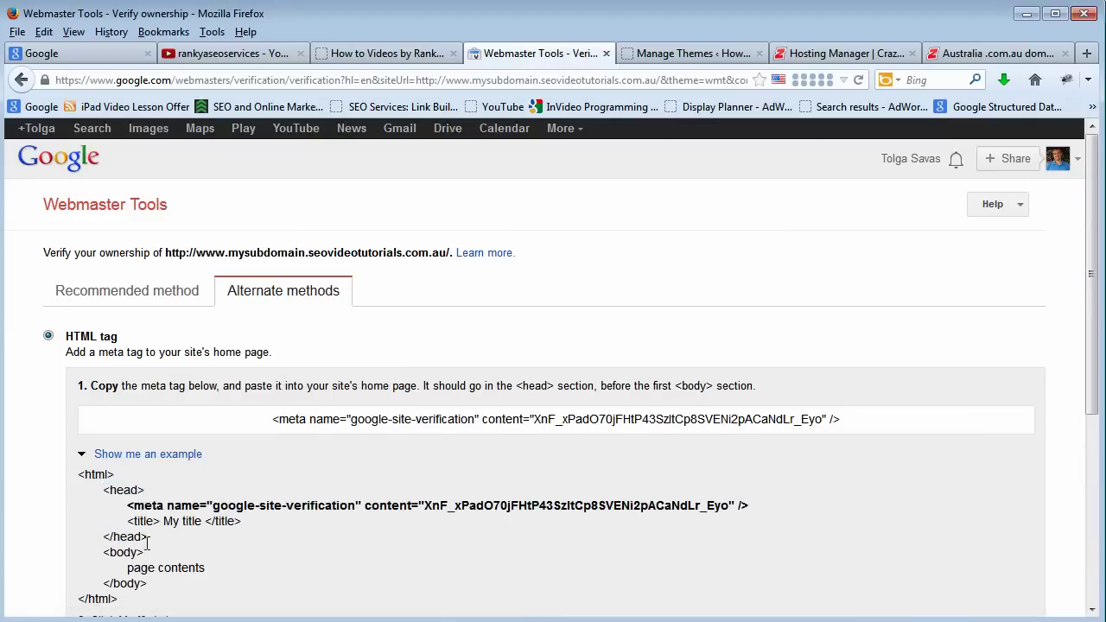
double_click(225, 508)
left_click(225, 508)
left_click(128, 292)
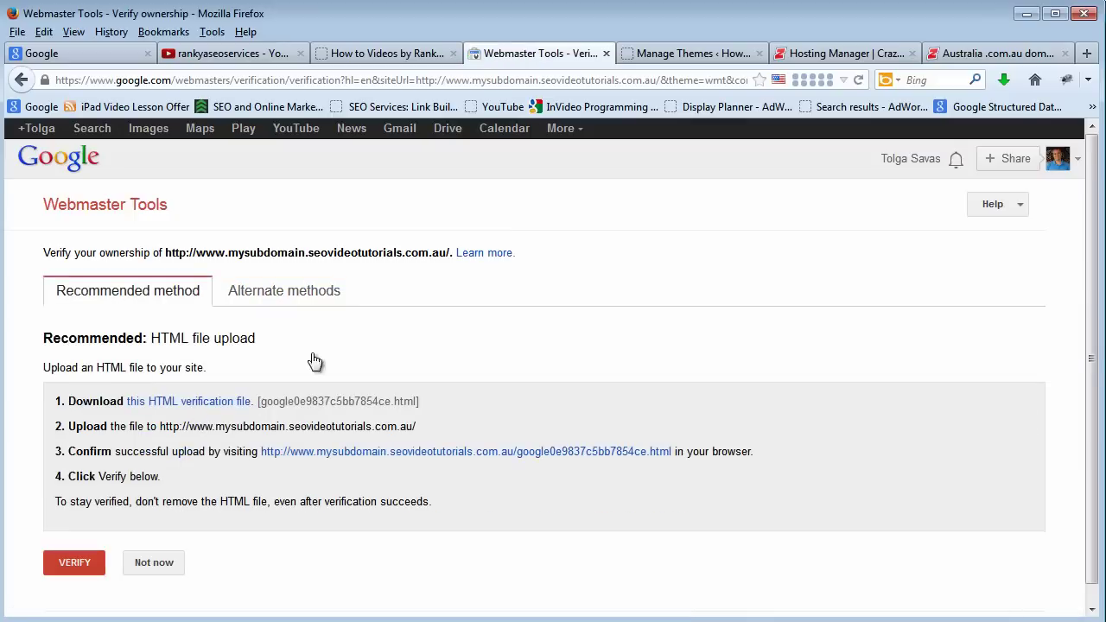
Reopen the alternate HTML tag method and examine its meta tag and the example's head section.
left_click(282, 291)
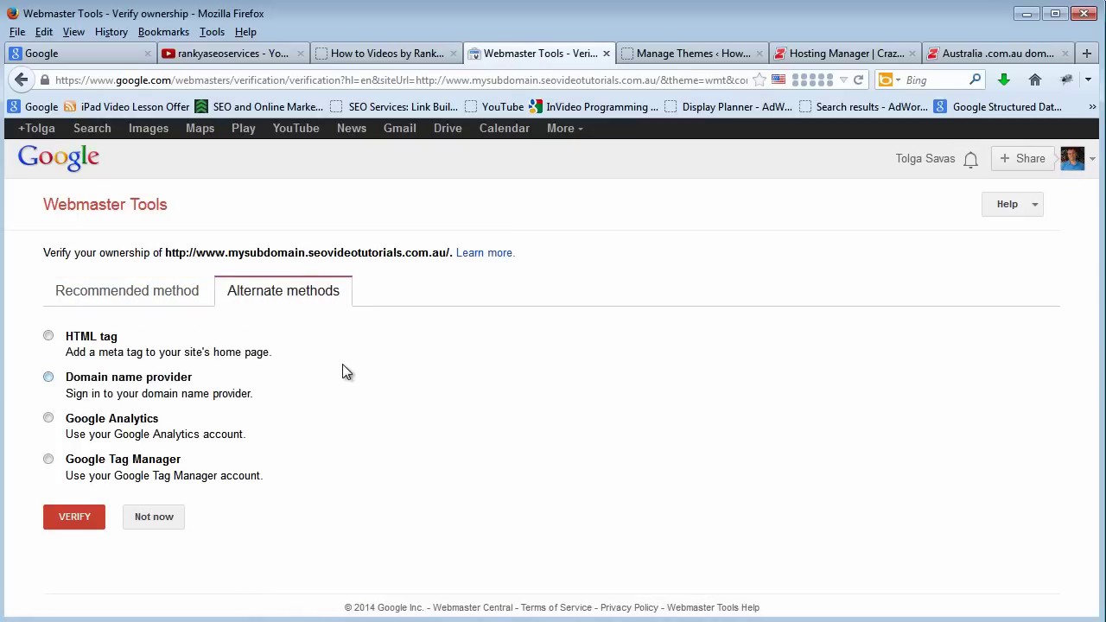
left_click(49, 336)
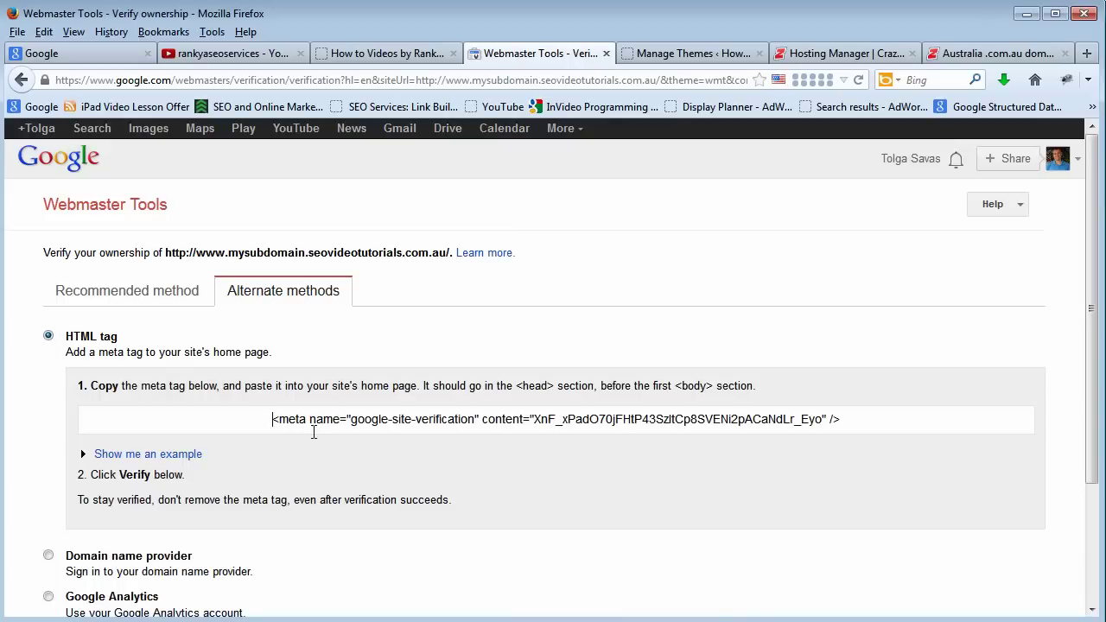
left_click_drag(270, 419, 852, 427)
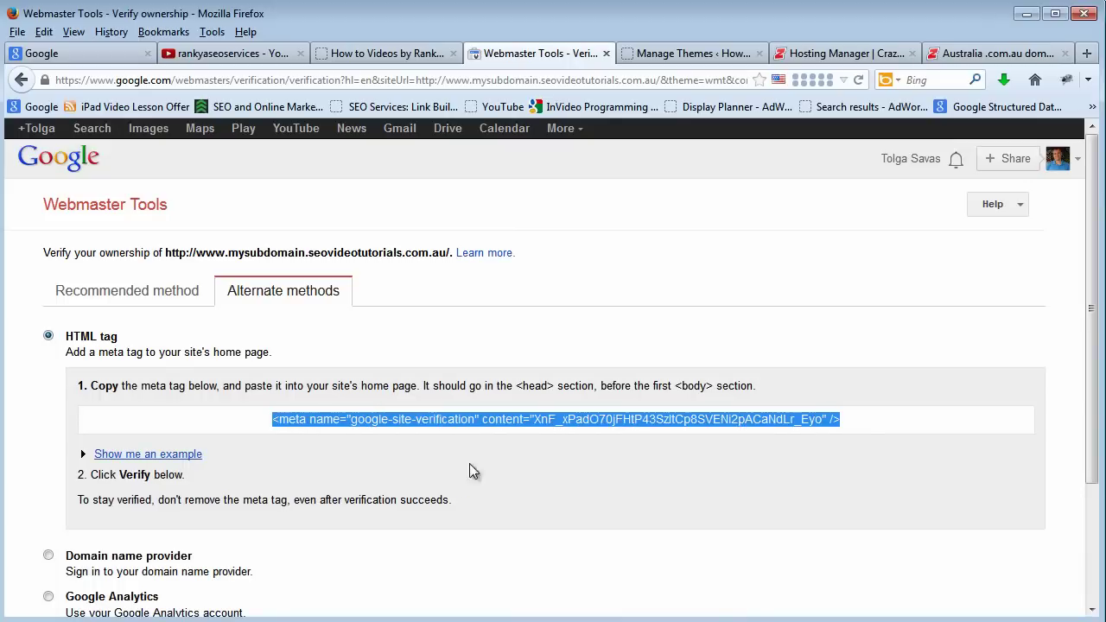
left_click(177, 458)
left_click_drag(109, 490, 148, 538)
left_click(151, 537)
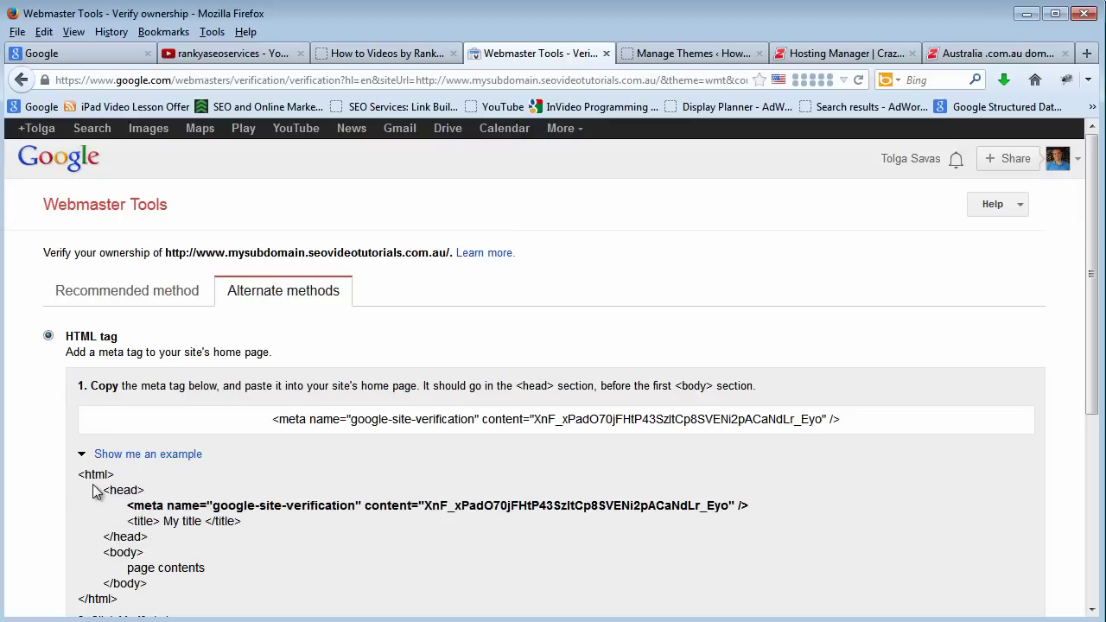
left_click_drag(102, 490, 152, 537)
left_click(164, 540)
Choose the domain name provider verification method and pick CrazyDomains.com as the provider.
scroll(228, 406, "down", 6)
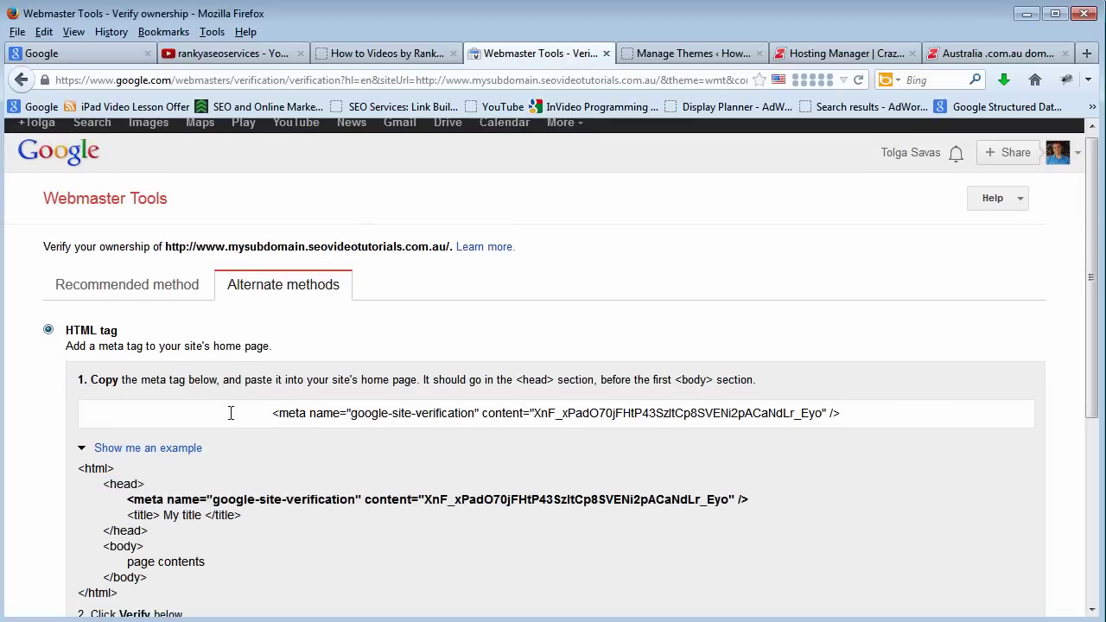
left_click(49, 409)
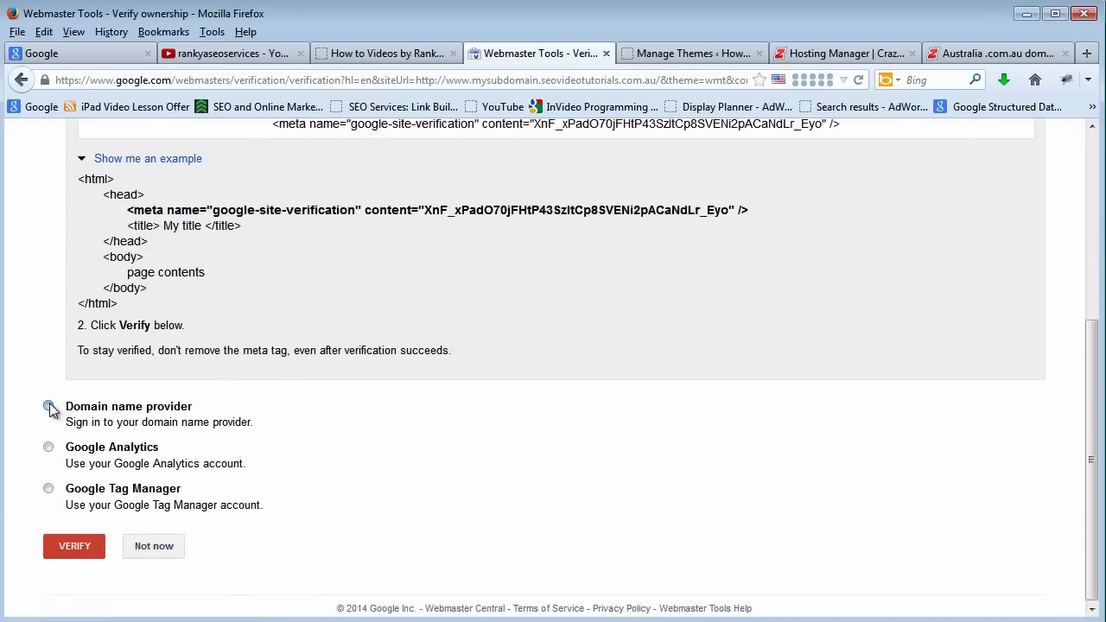
left_click(284, 377)
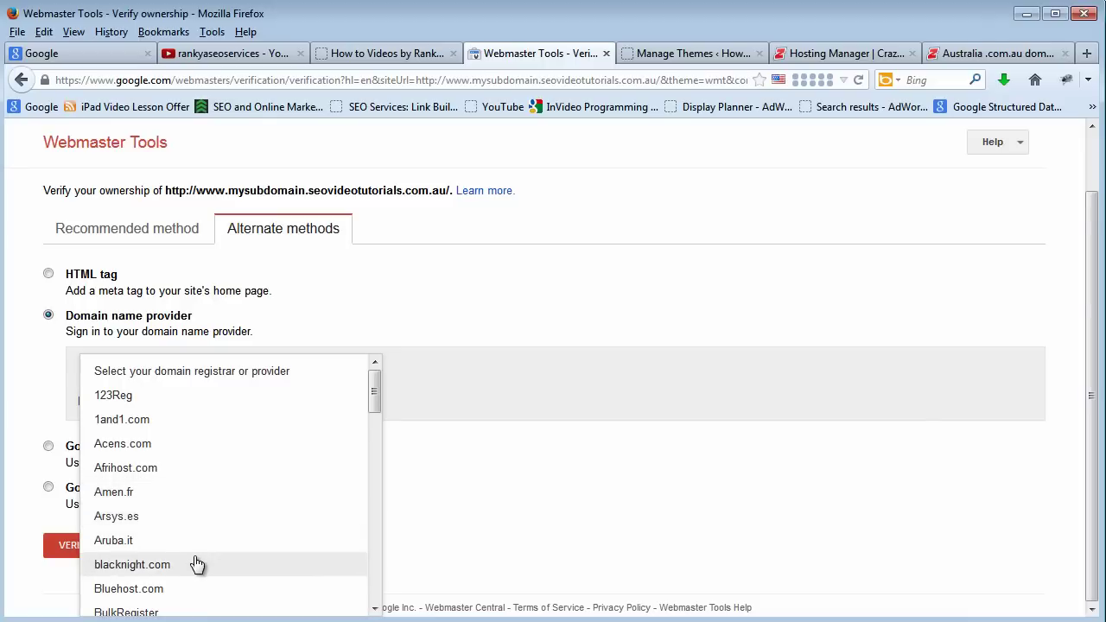
scroll(193, 567, "down", 2)
left_click(186, 528)
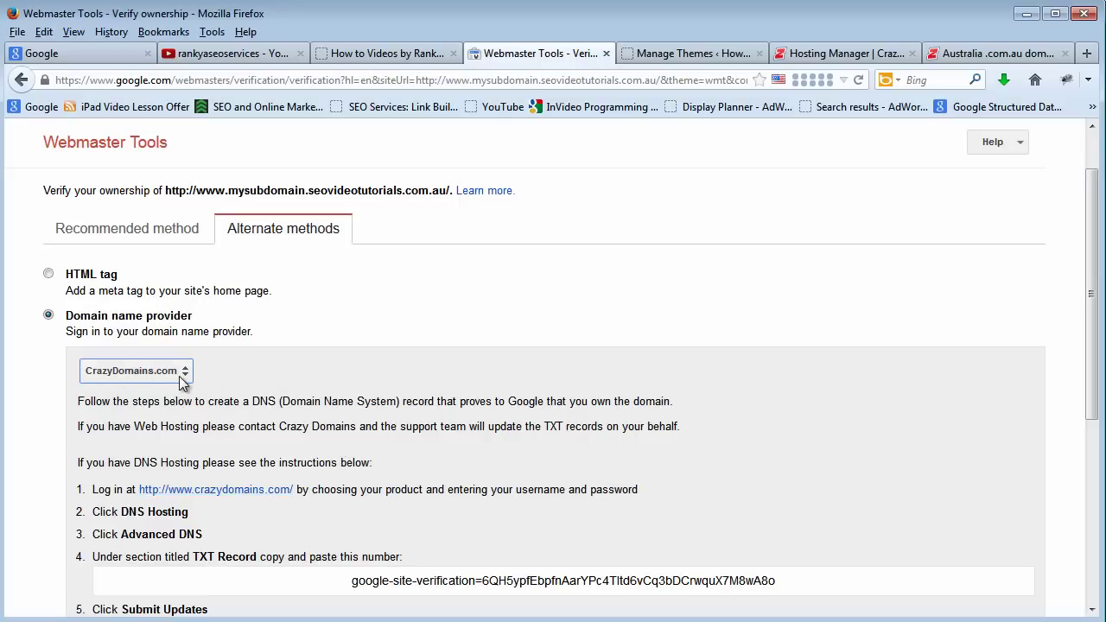
Copy the google-site-verification value given for the TXT record in the CrazyDomains.com instructions.
scroll(285, 510, "down", 4)
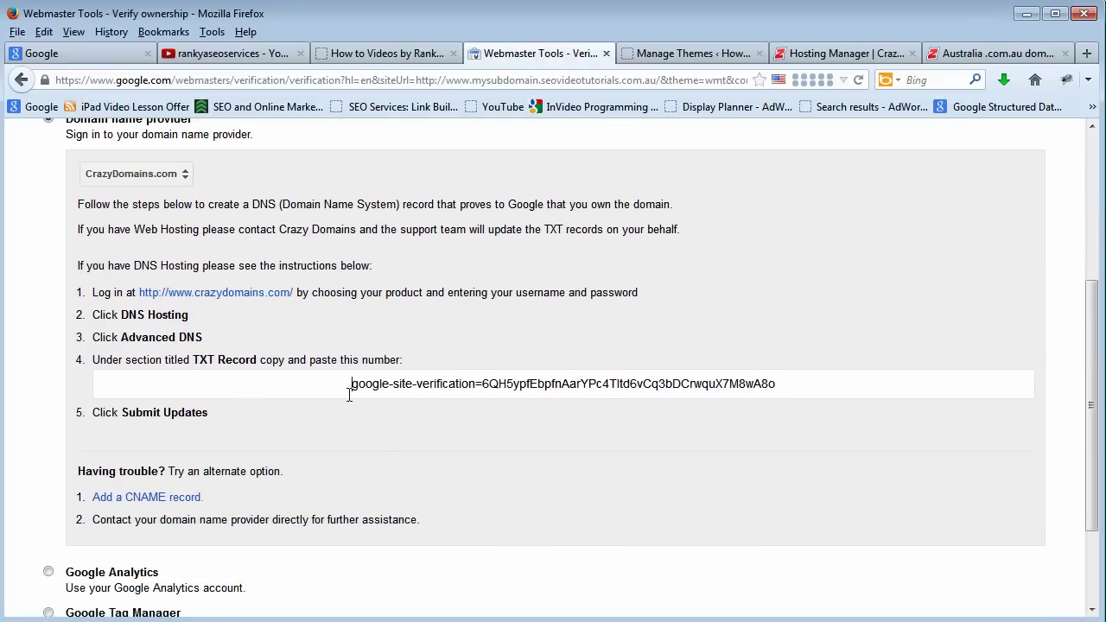
left_click_drag(349, 394, 829, 403)
right_click(683, 387)
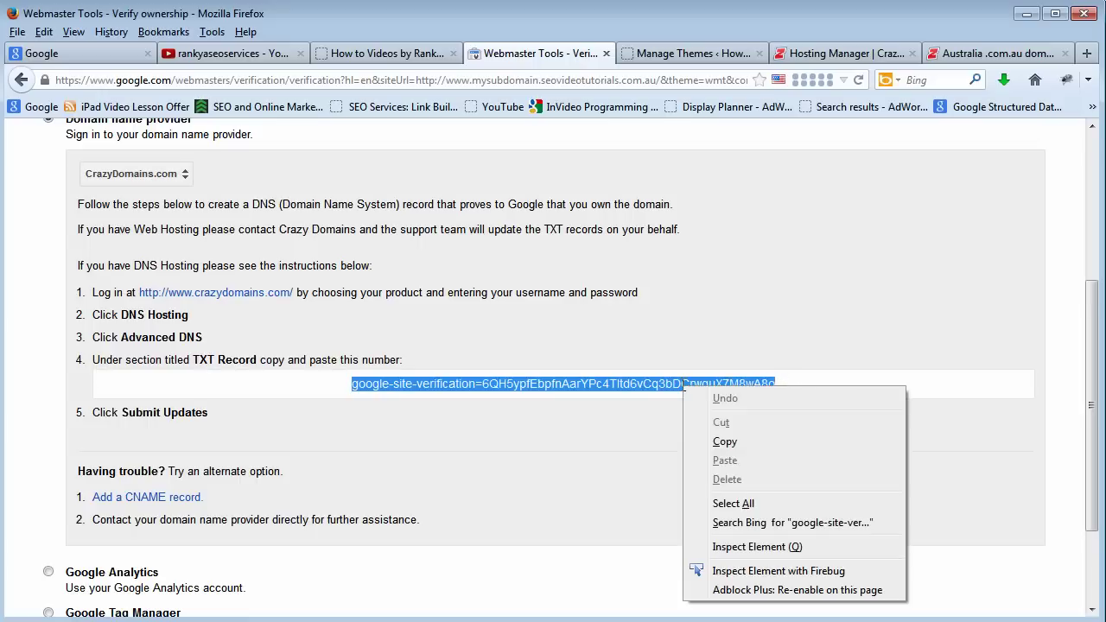
left_click(725, 440)
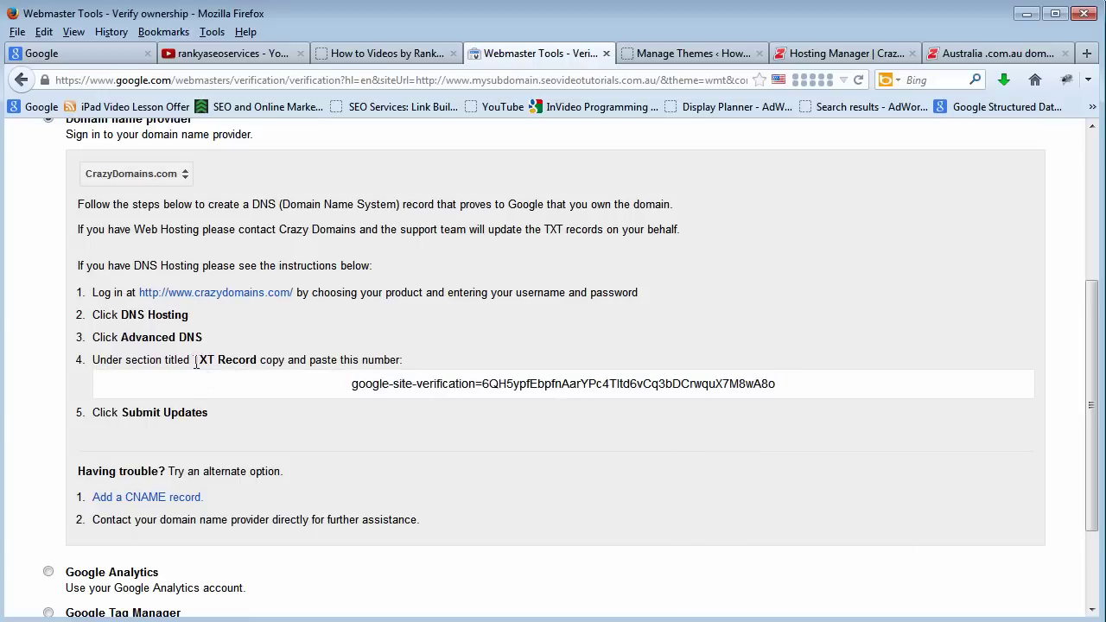
left_click_drag(193, 361, 257, 366)
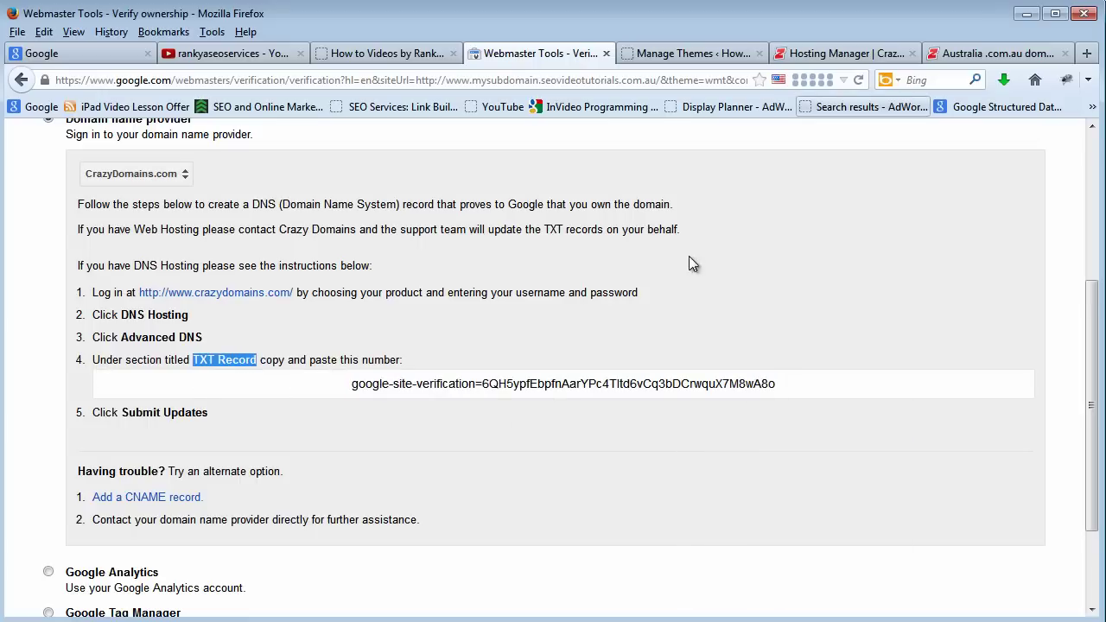
Open the details of googlewebmasterguidelines.com in the Crazy Domains account and show its DNS Service section.
left_click(822, 57)
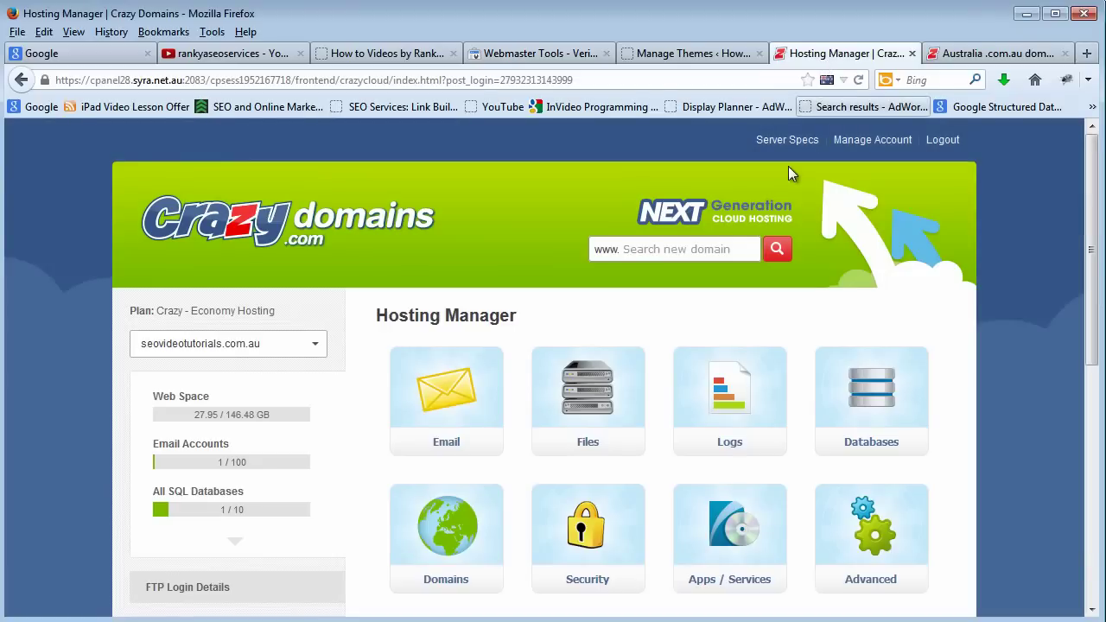
left_click(963, 55)
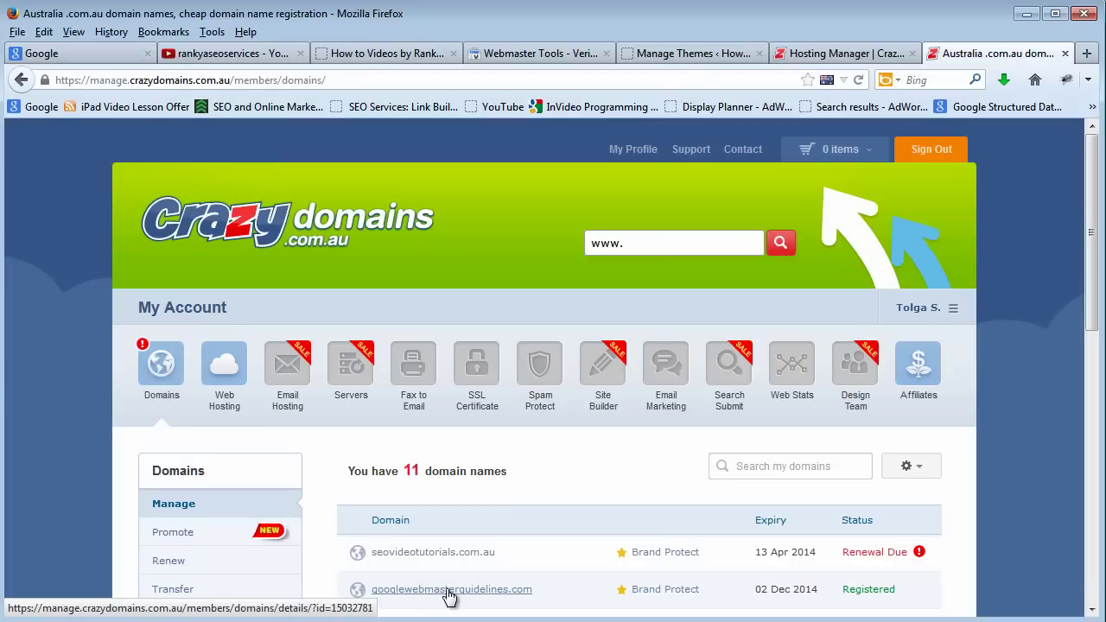
left_click(450, 593)
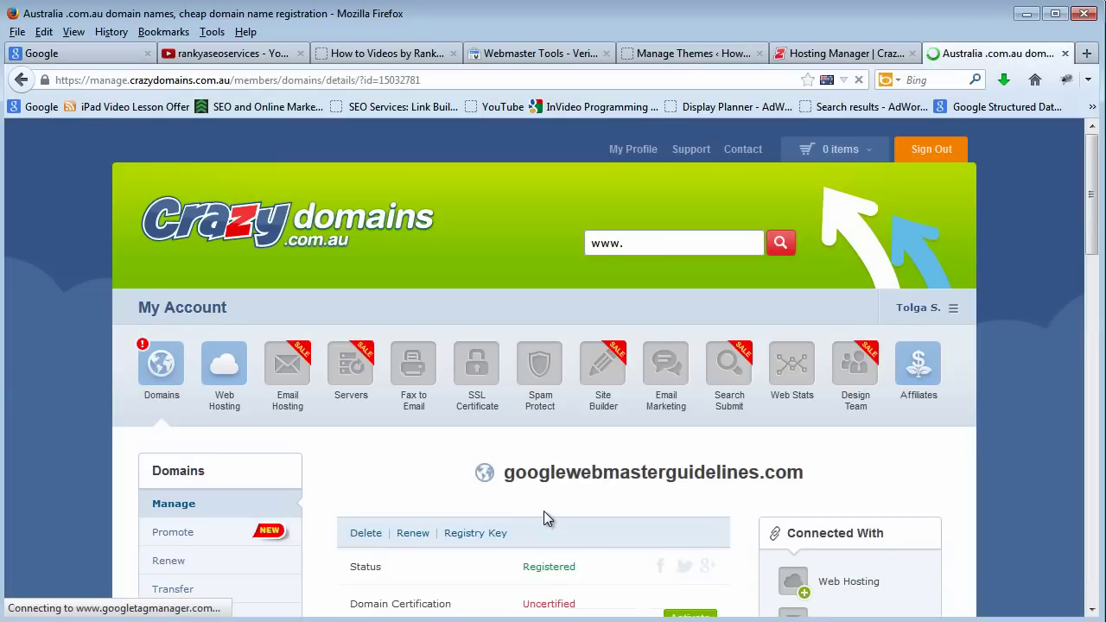
scroll(544, 516, "down", 5)
scroll(544, 516, "down", 5)
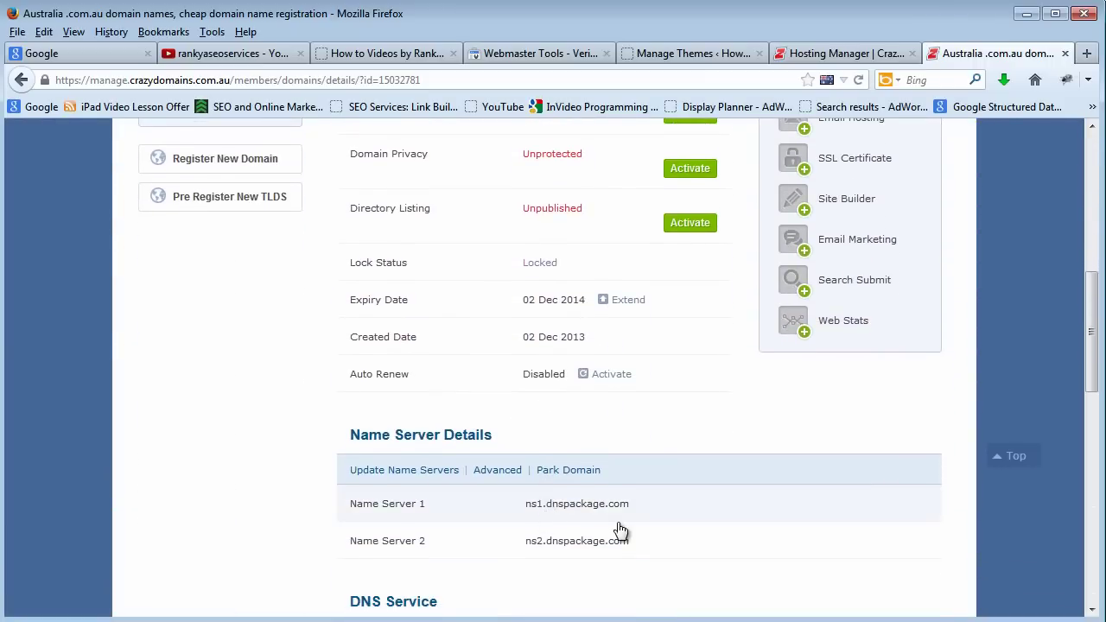
scroll(435, 519, "down", 2)
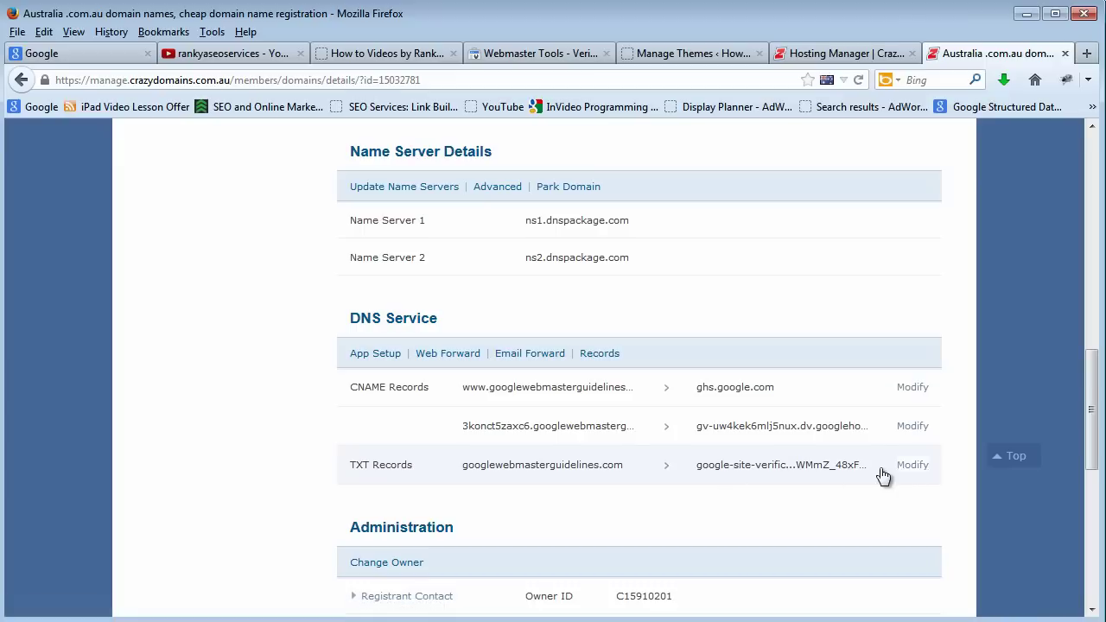
Open the DNS records of googlewebmasterguidelines.com and set the record type to TXT Record.
left_click(596, 355)
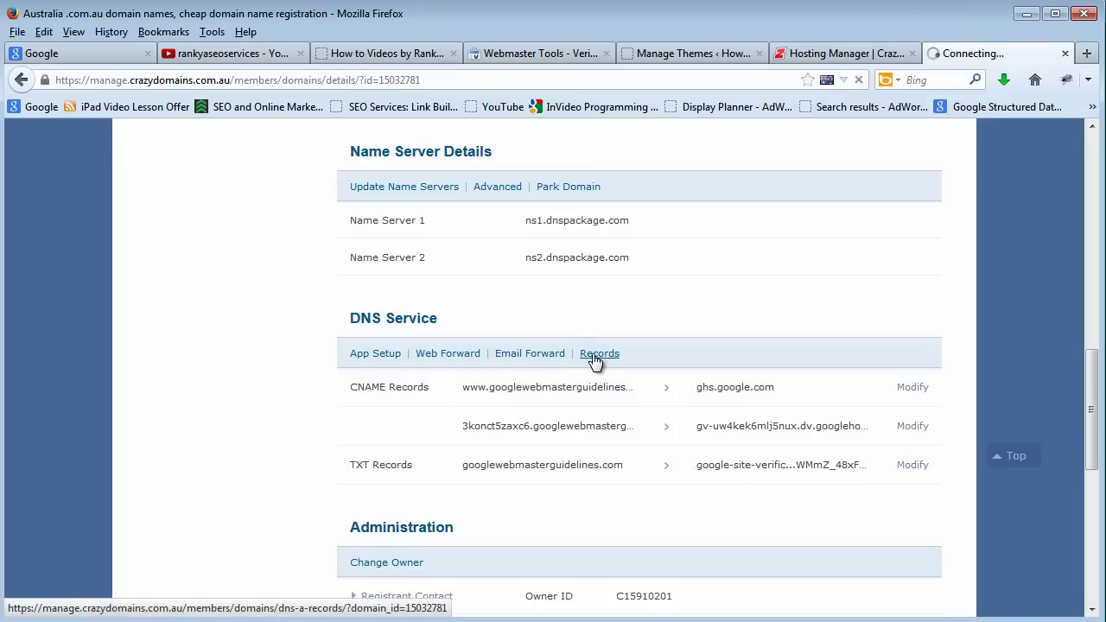
scroll(596, 436, "down", 8)
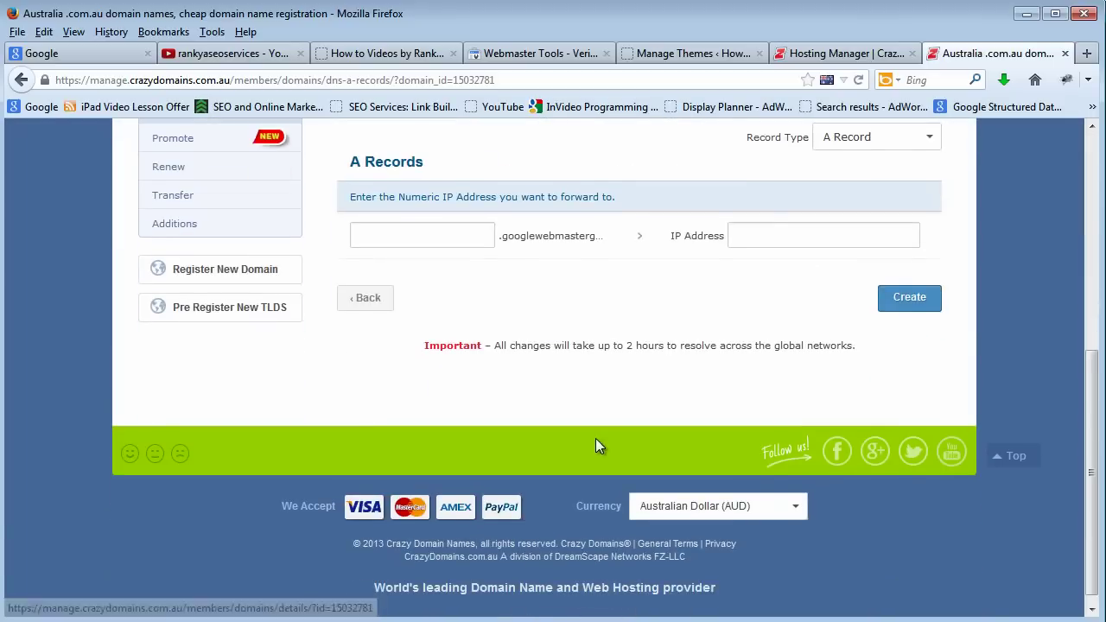
scroll(741, 428, "up", 4)
left_click(908, 337)
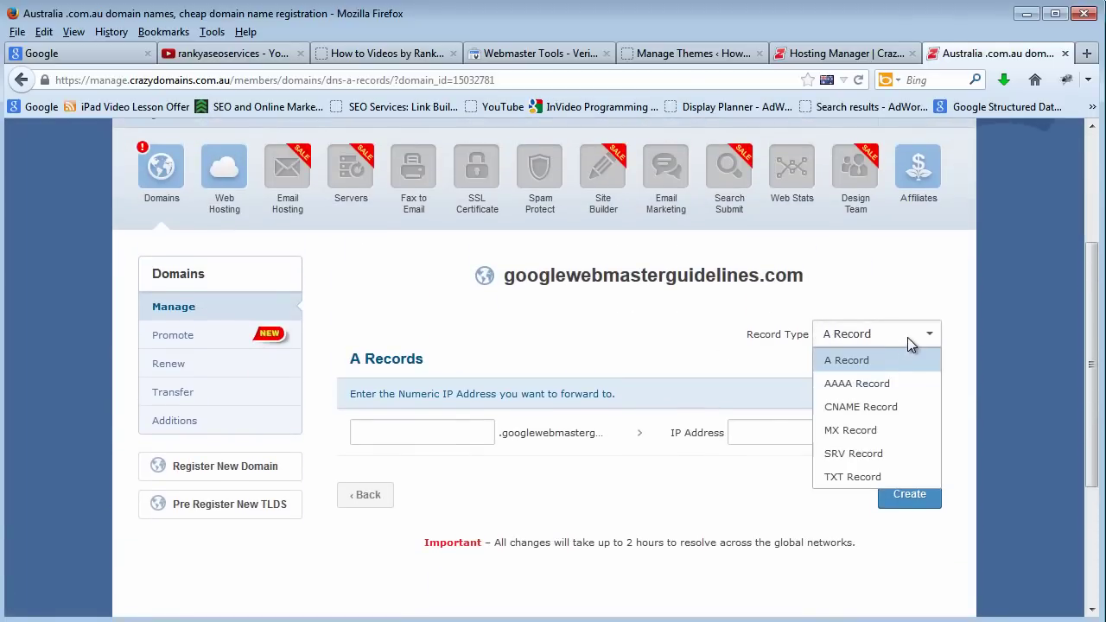
left_click(821, 471)
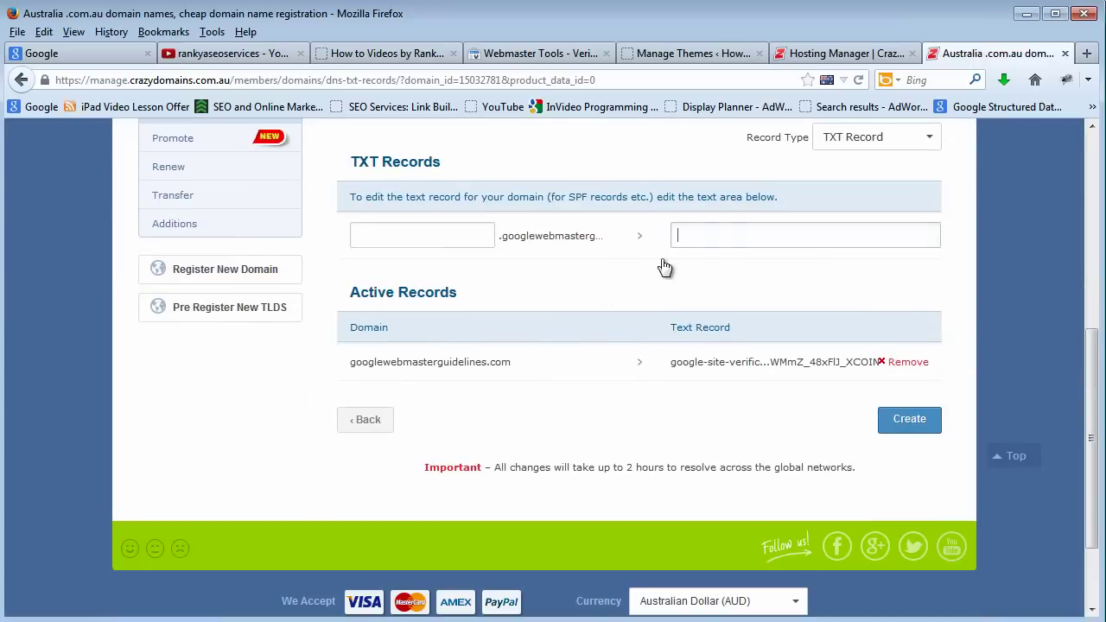
Paste the site verification value into the new TXT record's text field and clear it again without creating the record.
right_click(728, 240)
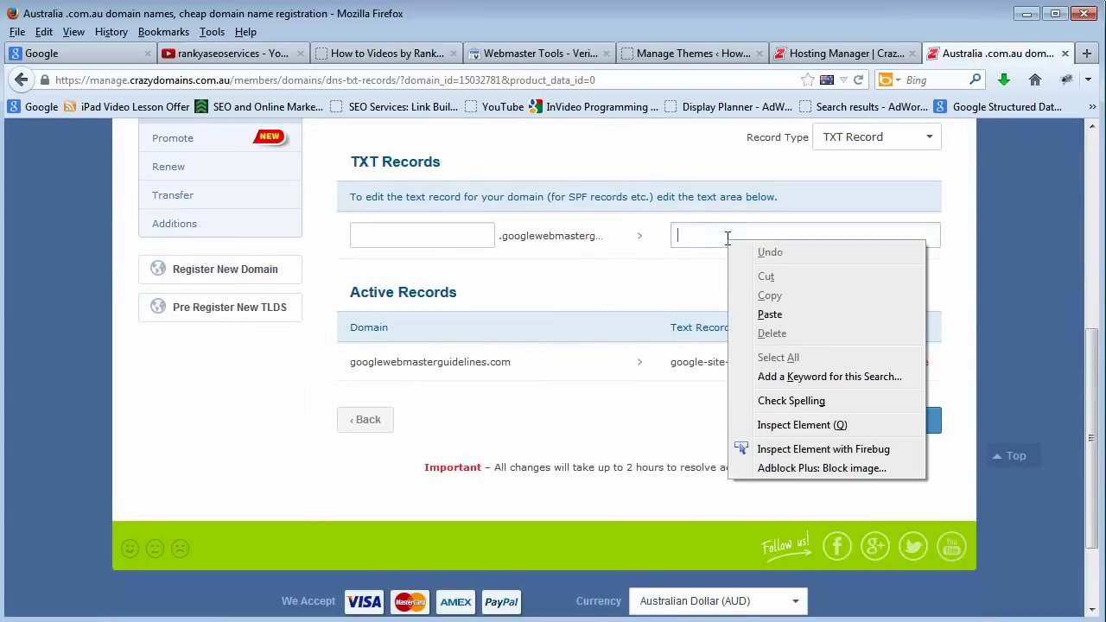
left_click(770, 315)
triple_click(771, 242)
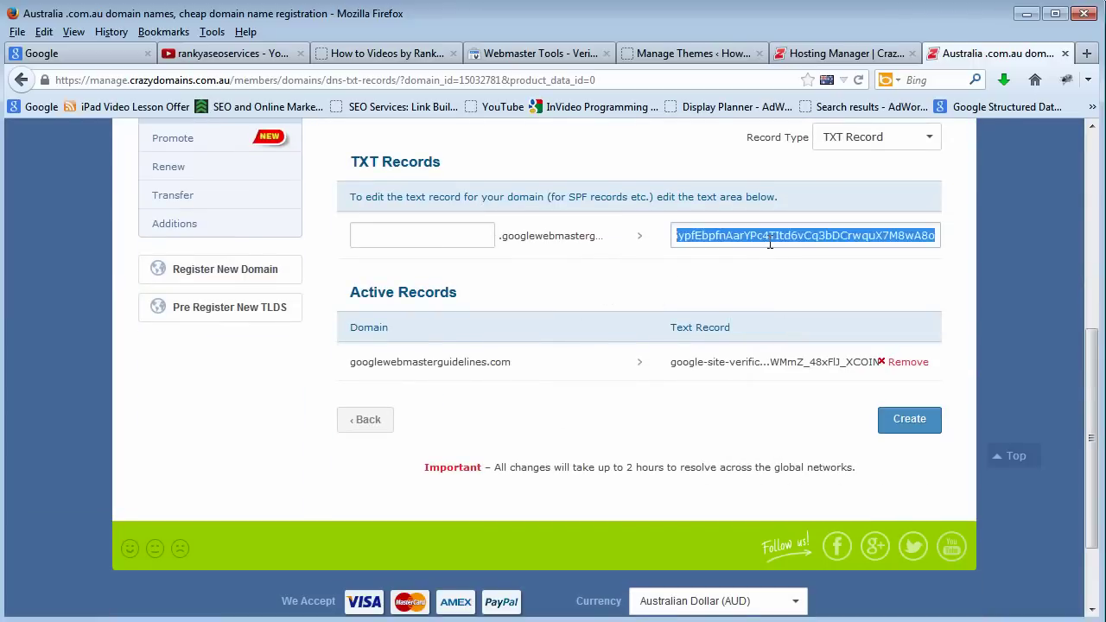
key("Delete")
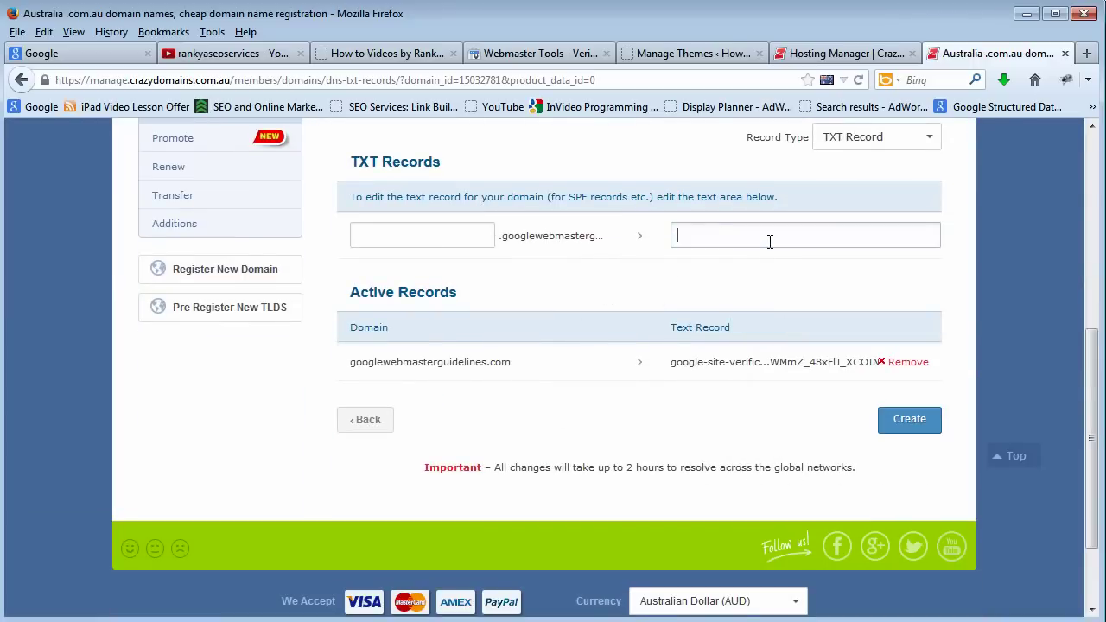
scroll(733, 303, "up", 4)
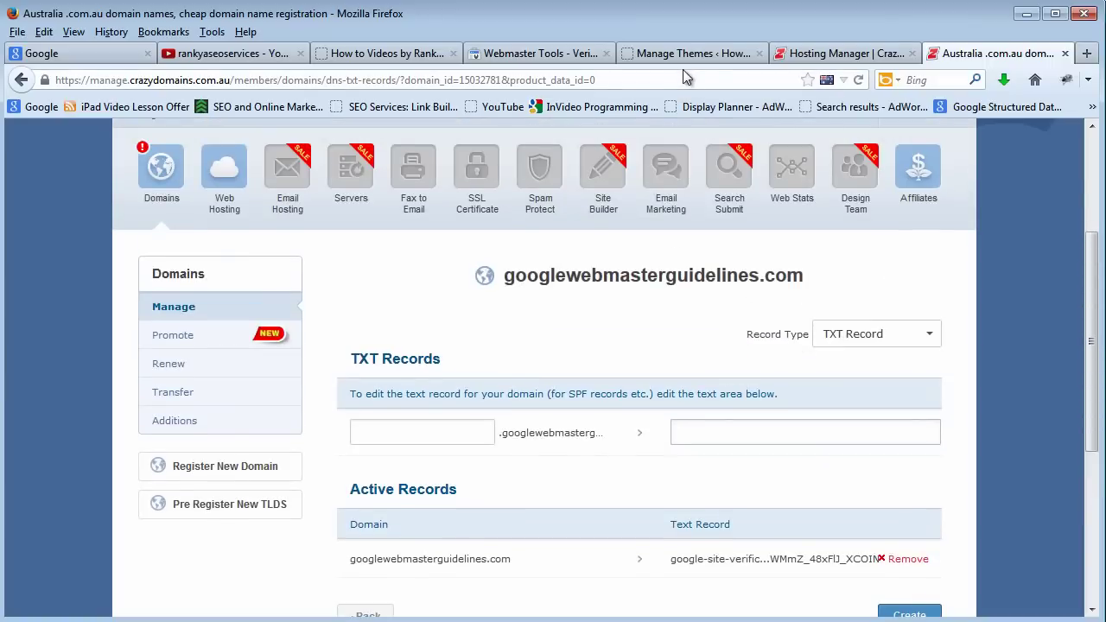
Return to Webmaster Tools and show the alternate instructions for adding a CNAME record.
left_click(554, 54)
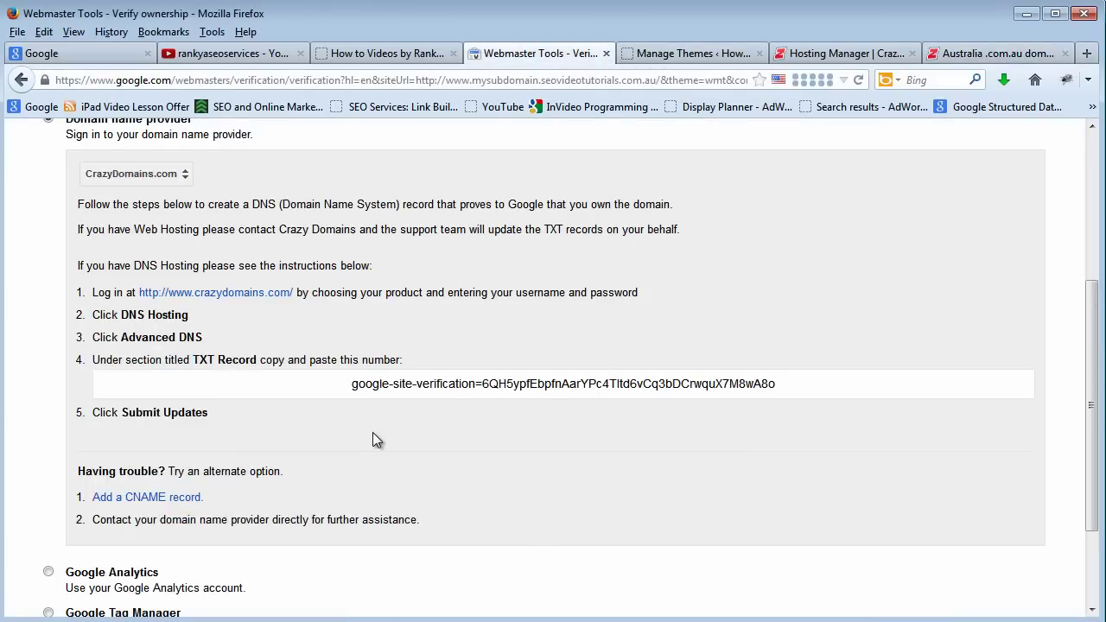
left_click_drag(239, 359, 198, 357)
left_click(238, 359)
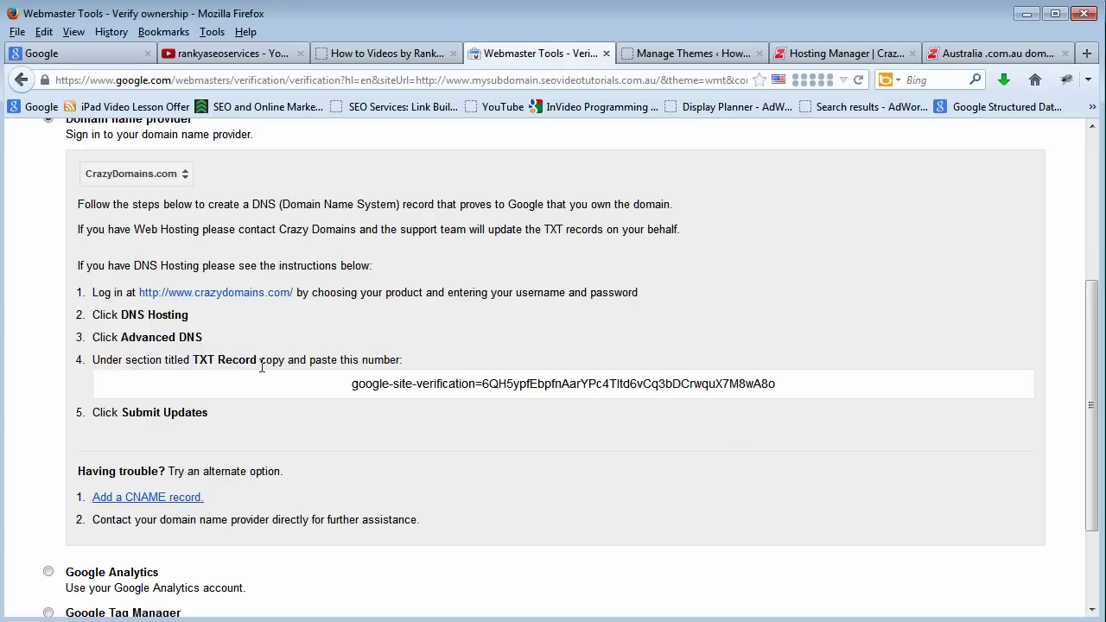
left_click(129, 497)
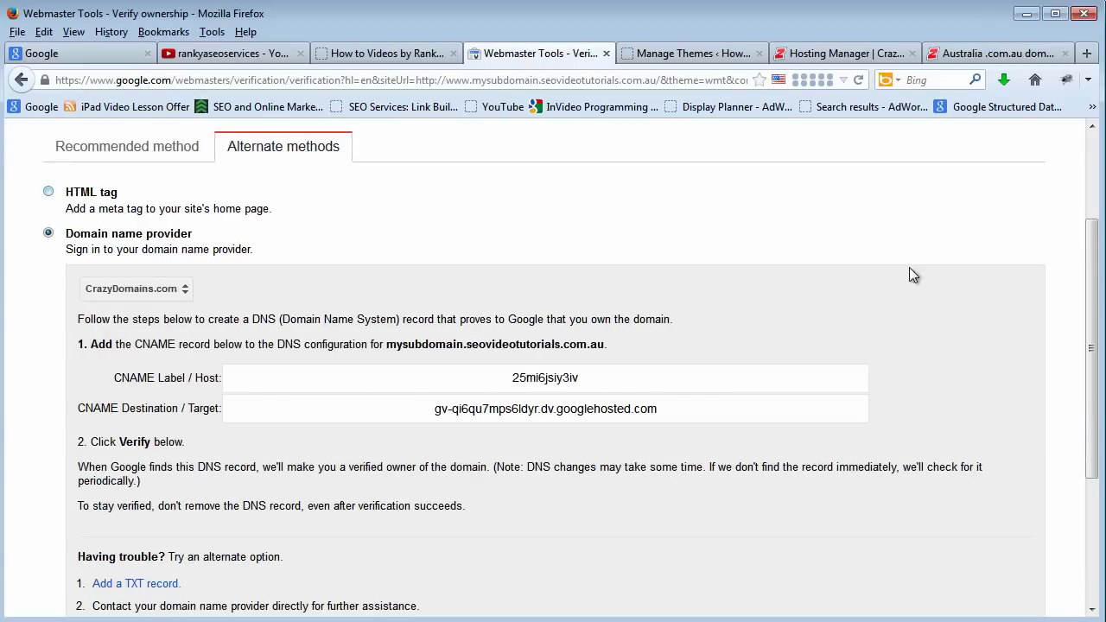
Switch to the Crazy Domains DNS records of googlewebmasterguidelines.com and set the record type to CNAME Record.
left_click(976, 53)
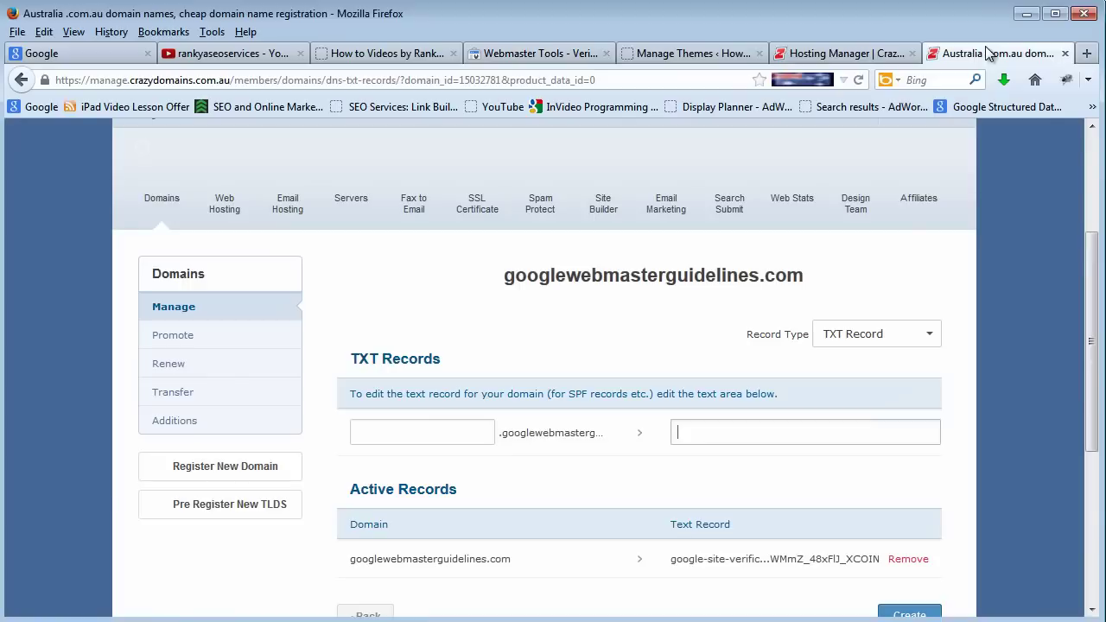
left_click(930, 337)
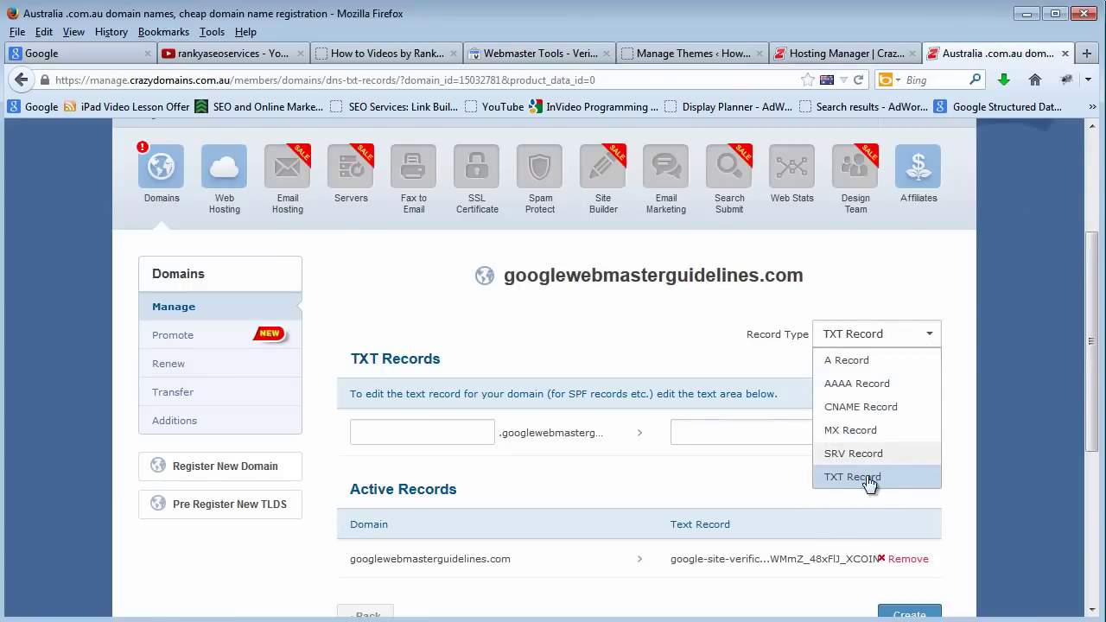
left_click(861, 406)
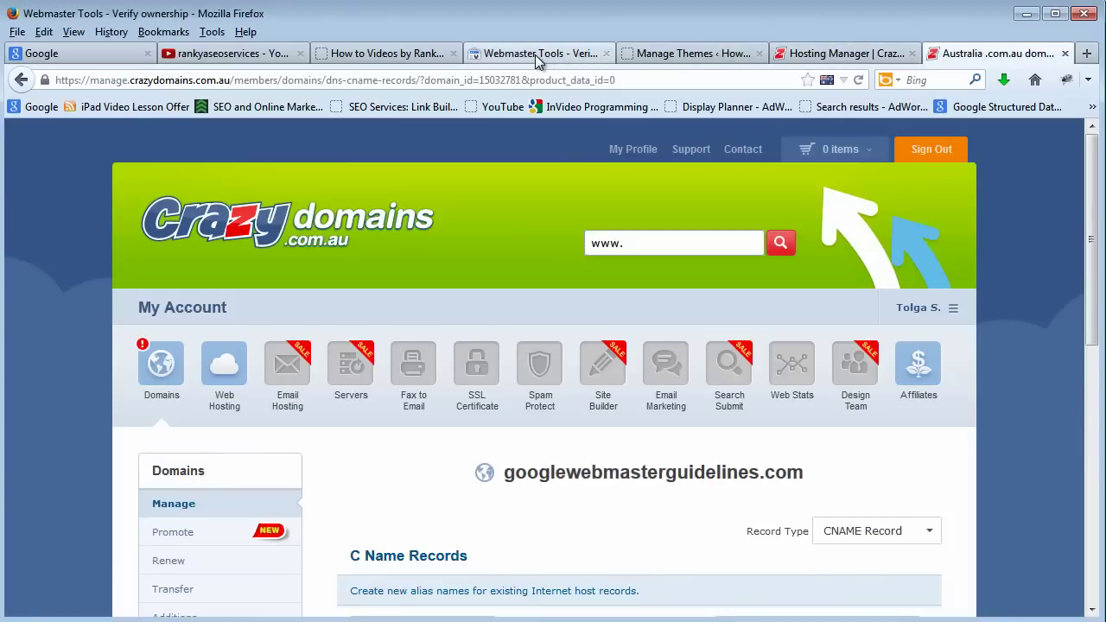
Highlight the CNAME destination in Webmaster Tools, and show the requirements of the Google Analytics verification method.
left_click(538, 55)
triple_click(477, 417)
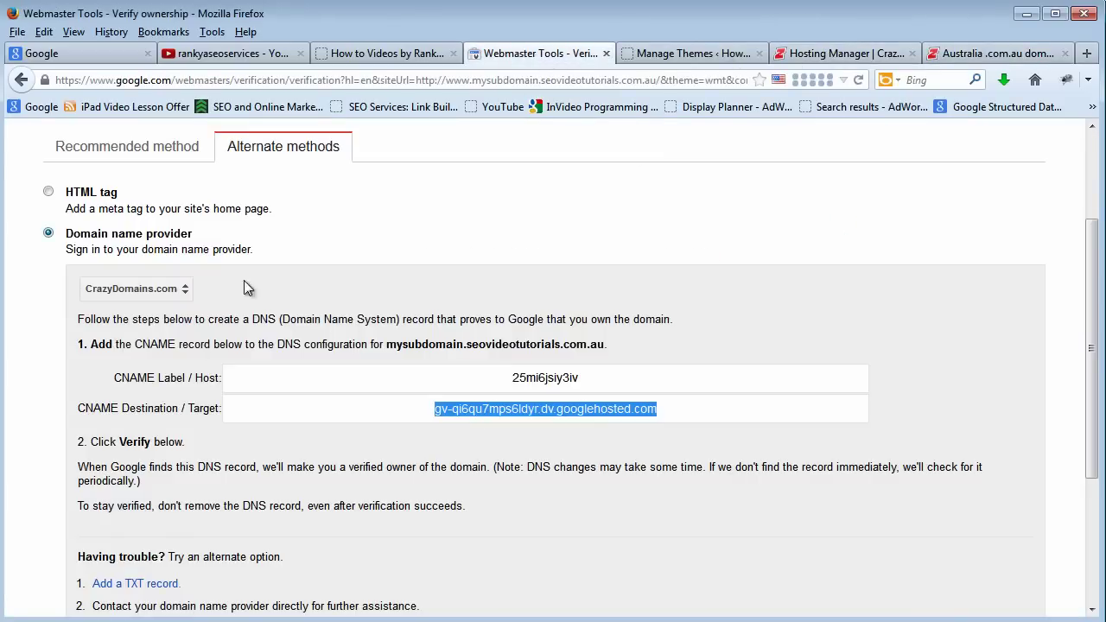
scroll(322, 412, "down", 5)
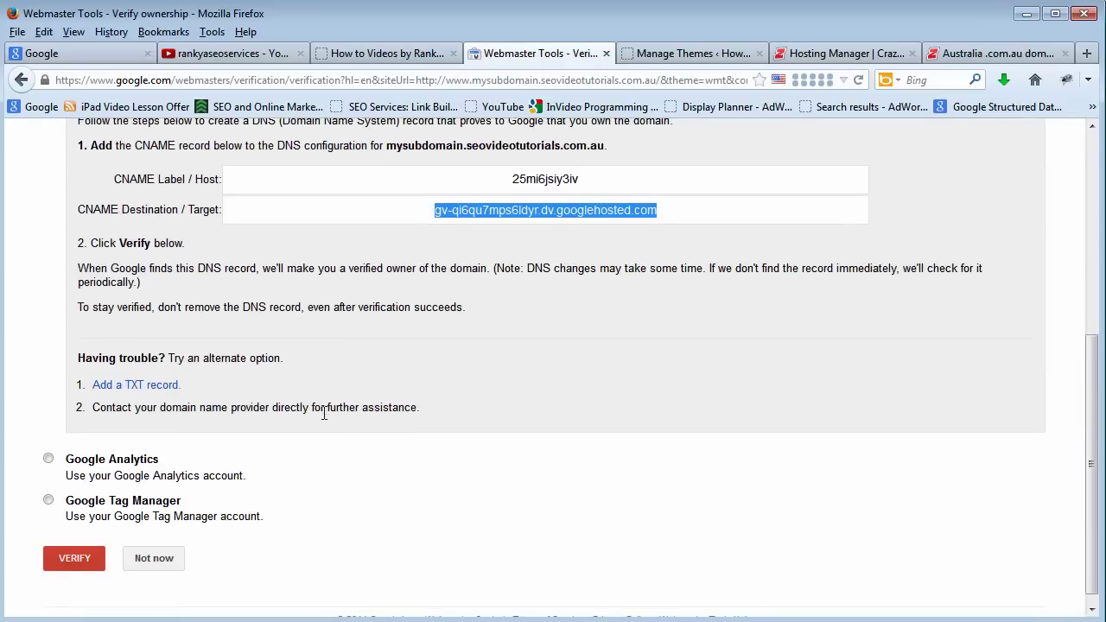
left_click(49, 448)
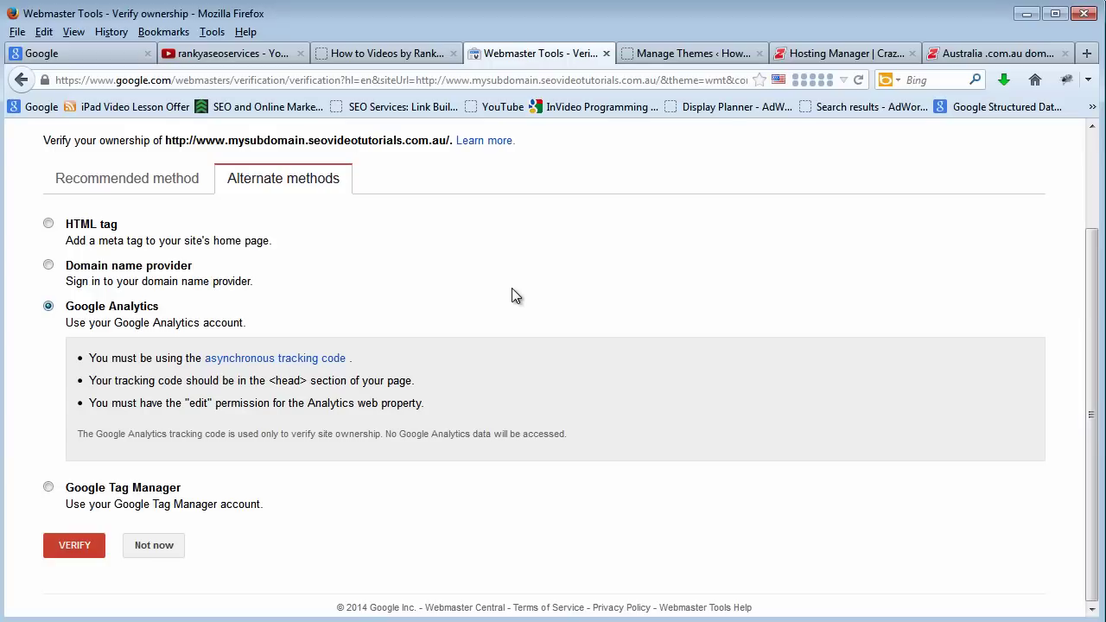
Show the requirements of the Google Tag Manager method, view the container snippet help article, and return to the verification page.
left_click(49, 488)
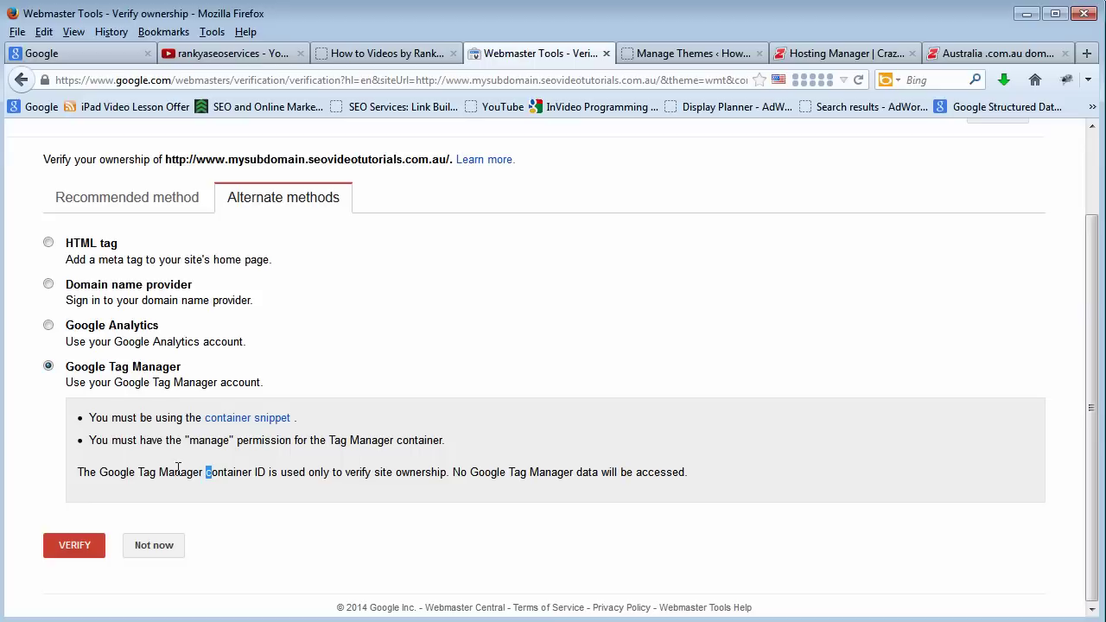
left_click_drag(222, 475, 266, 473)
left_click(274, 475)
left_click(245, 420)
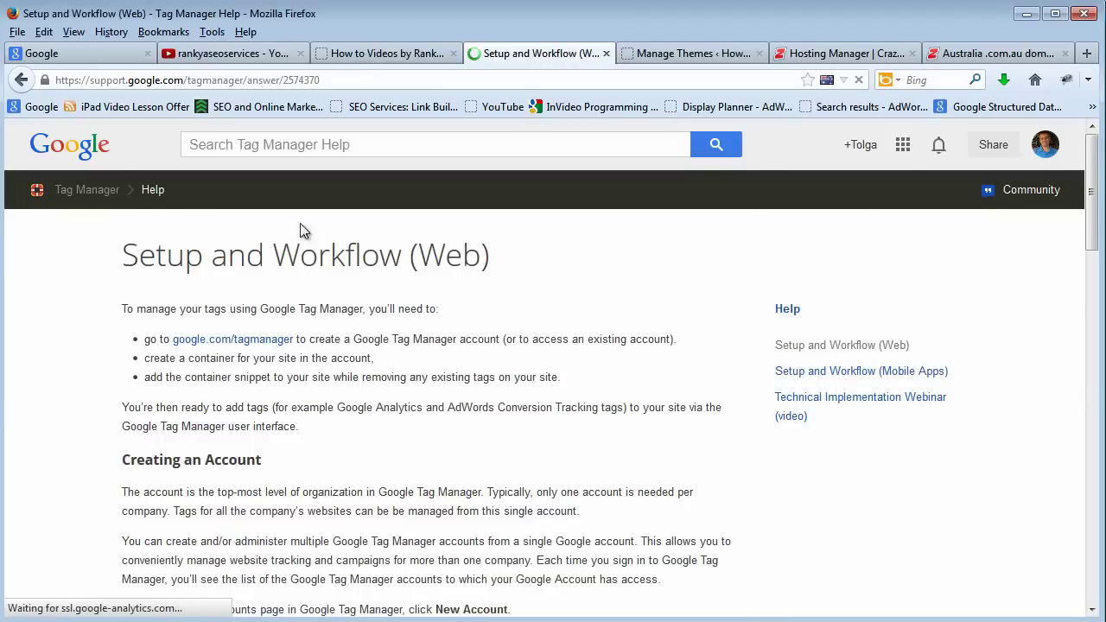
left_click(21, 80)
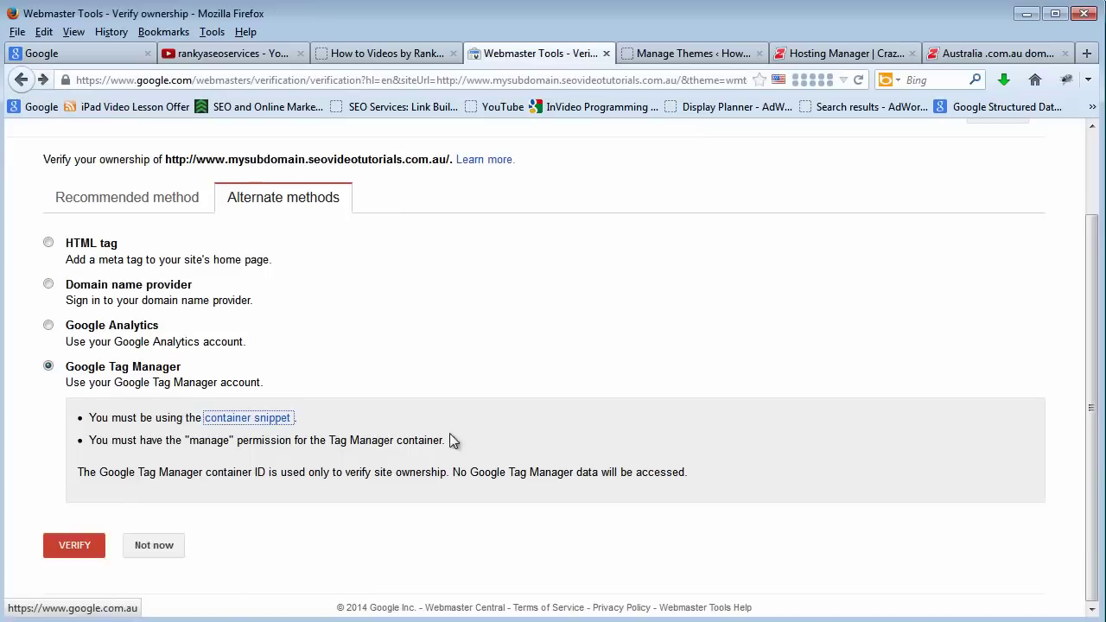
Return to the recommended HTML file upload method, and open and cancel the download of the verification file.
left_click(108, 204)
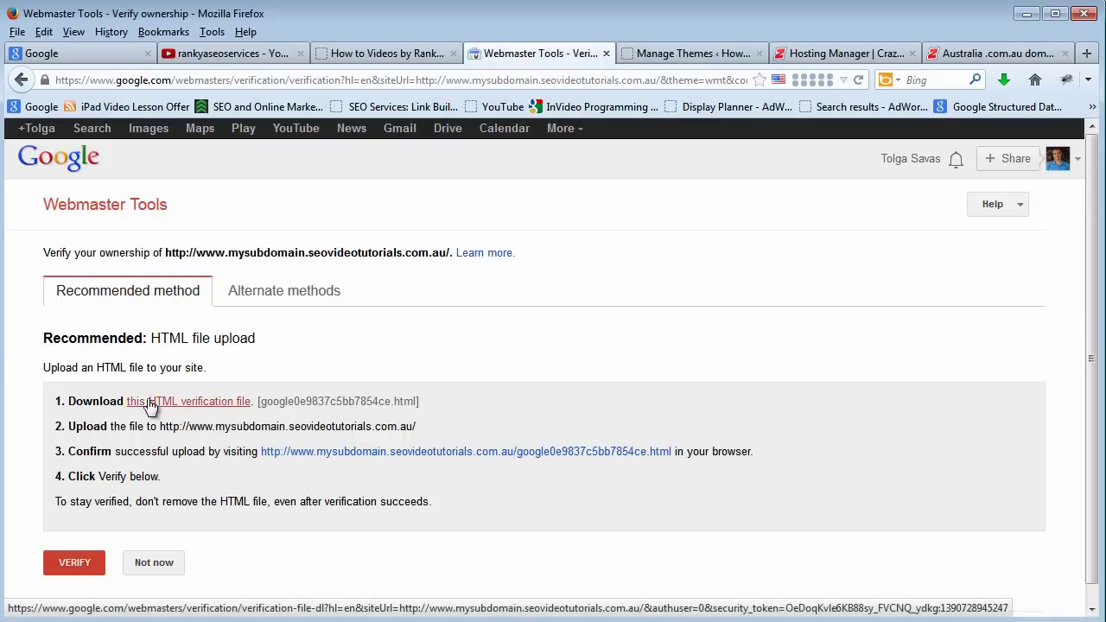
left_click(210, 408)
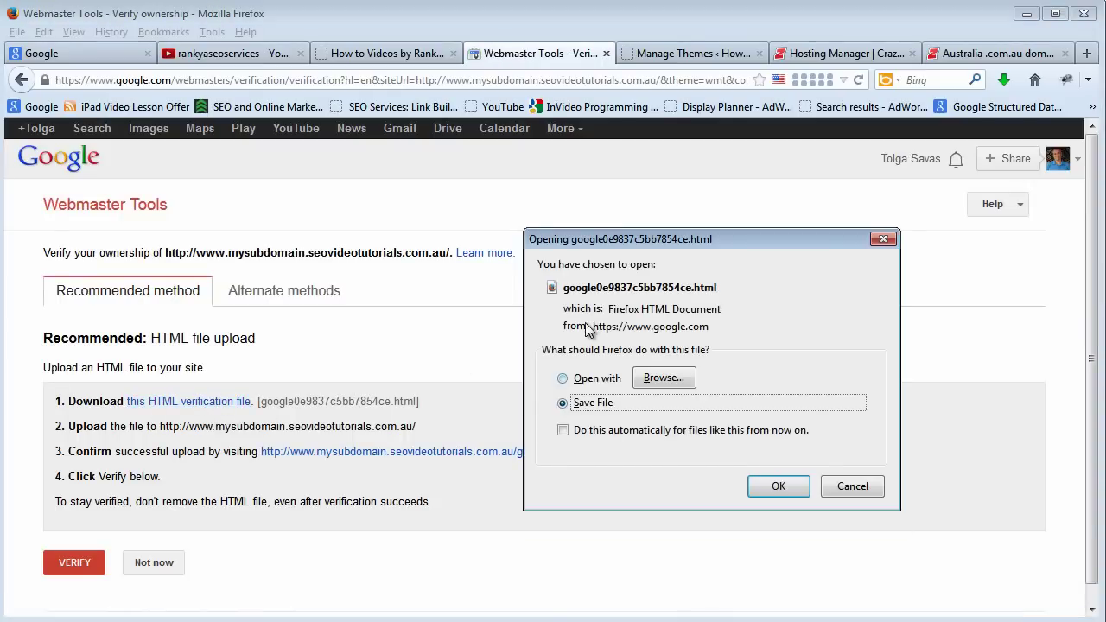
left_click(850, 487)
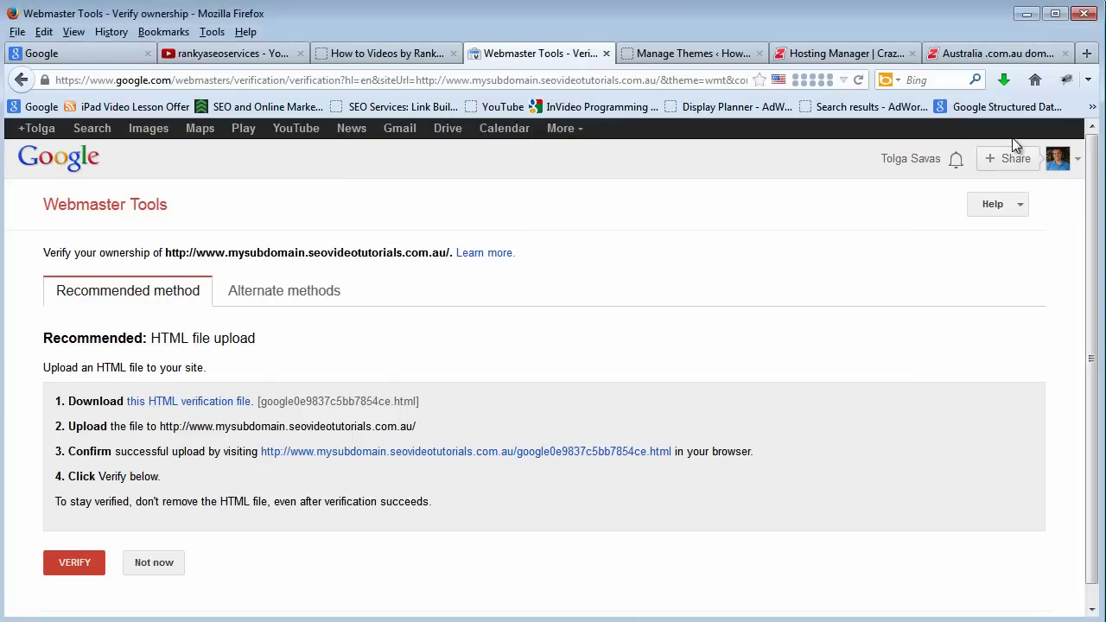
Show the HTML verification file downloaded at 8:26 PM in its containing downloads folder, and reposition the folder window.
left_click(1003, 82)
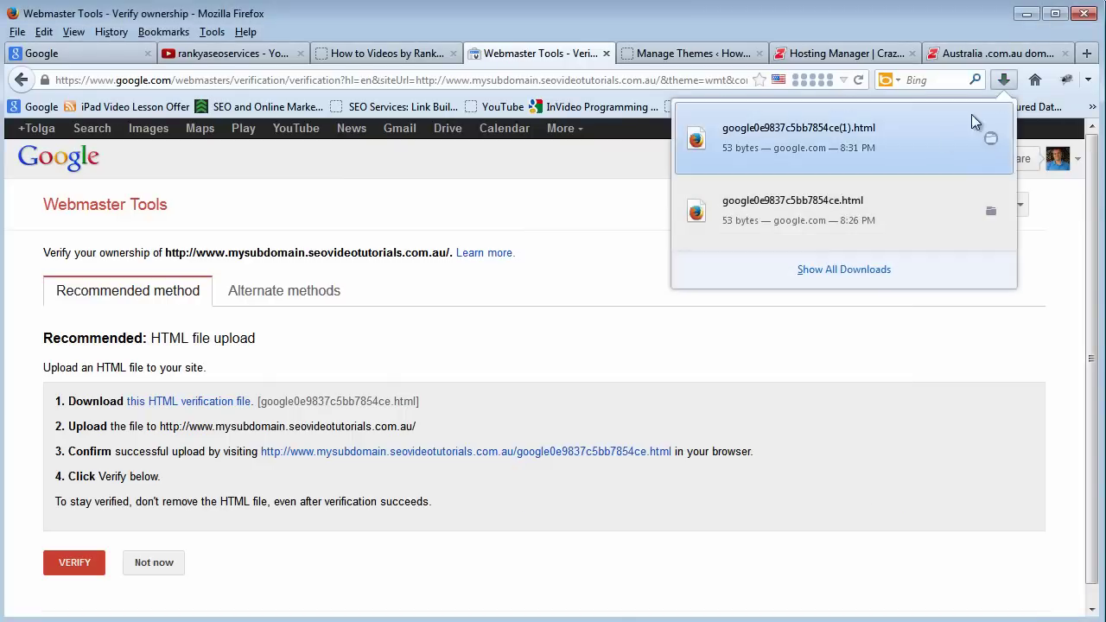
right_click(753, 212)
left_click(791, 244)
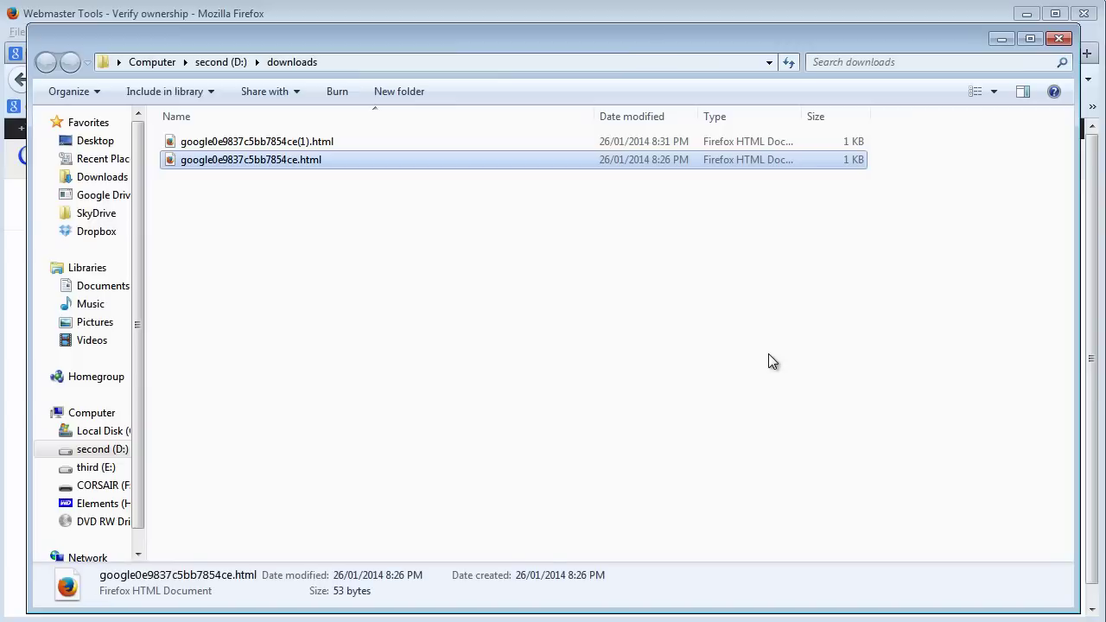
left_click_drag(423, 39, 403, 26)
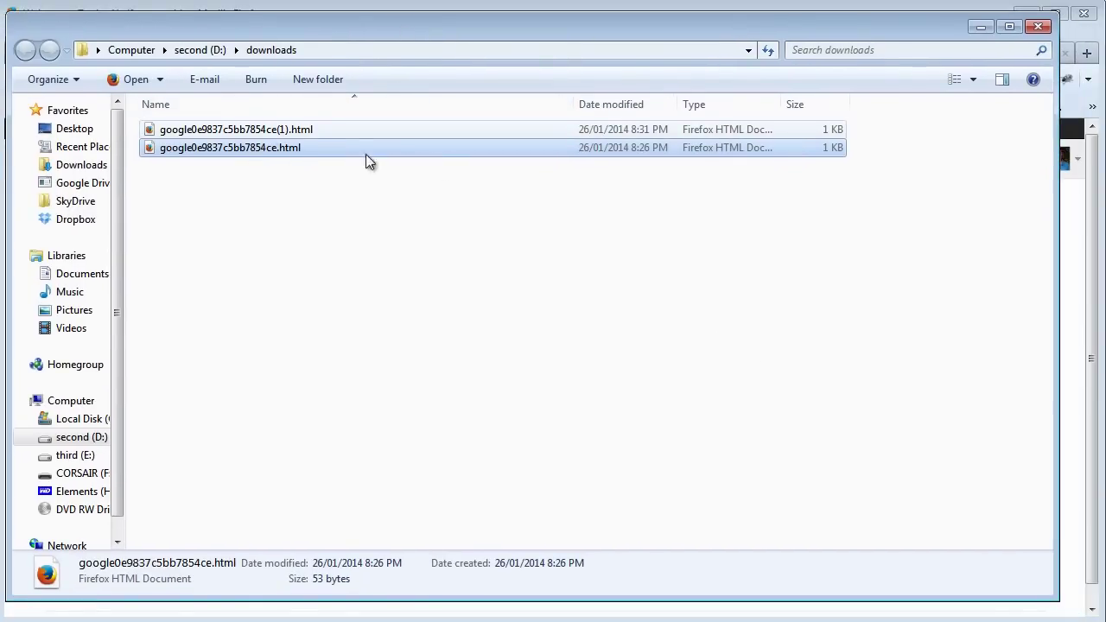
Delete the duplicate verification file marked (1) from the downloads folder and confirm moving it to the Recycle Bin.
left_click(264, 129)
key("Delete")
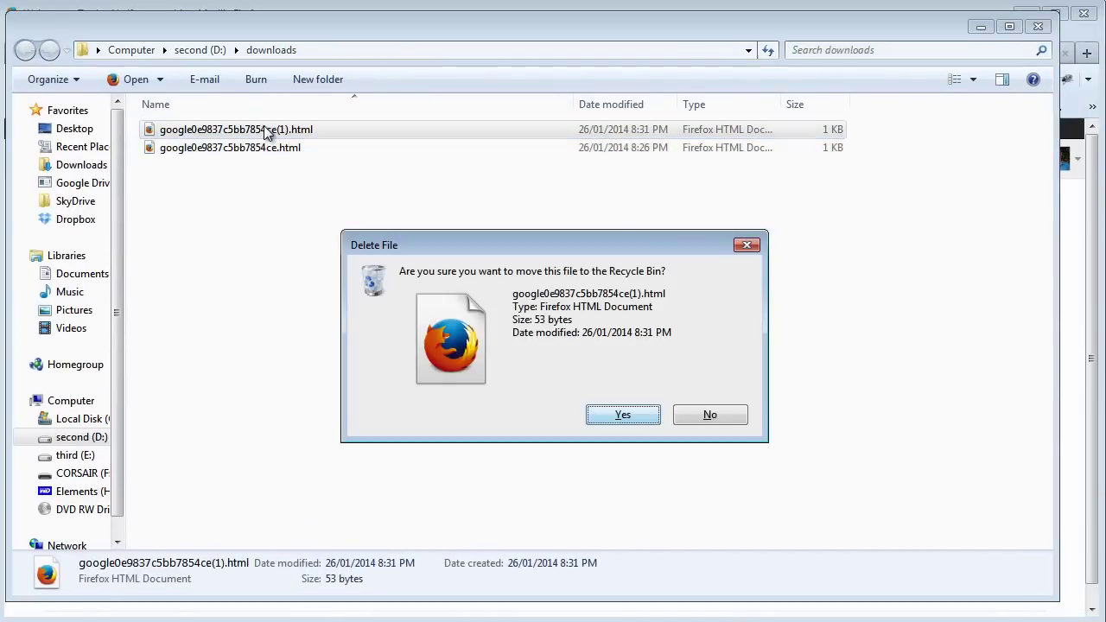
key("Return")
Select the remaining verification file, minimize the downloads folder, and switch to the Crazy Domains Hosting Manager for seovideotutorials.com.au.
left_click(244, 132)
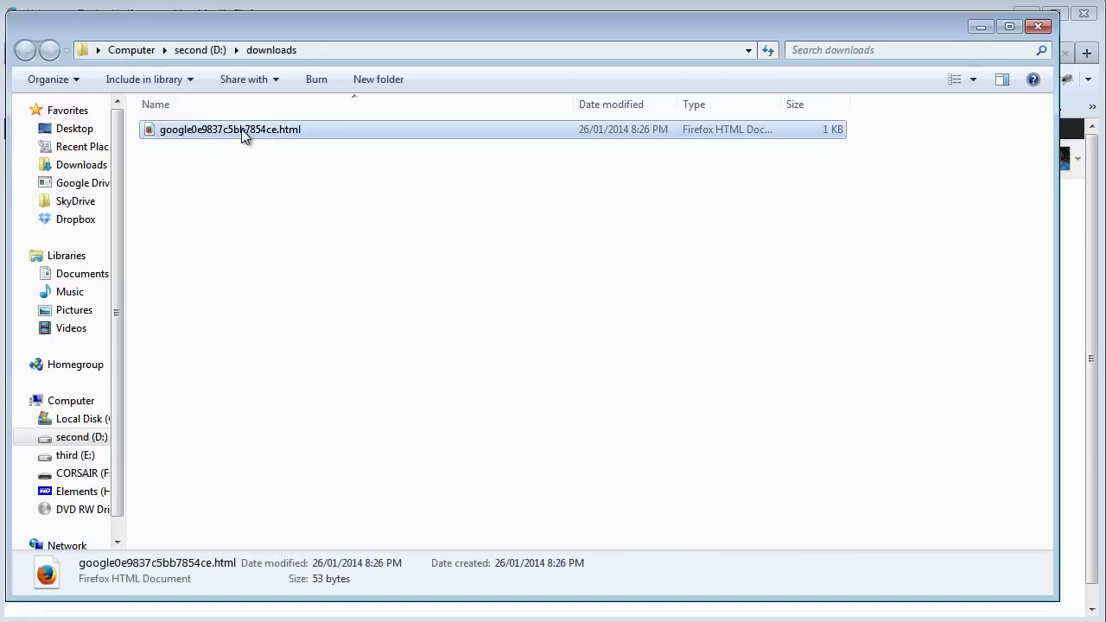
left_click(988, 29)
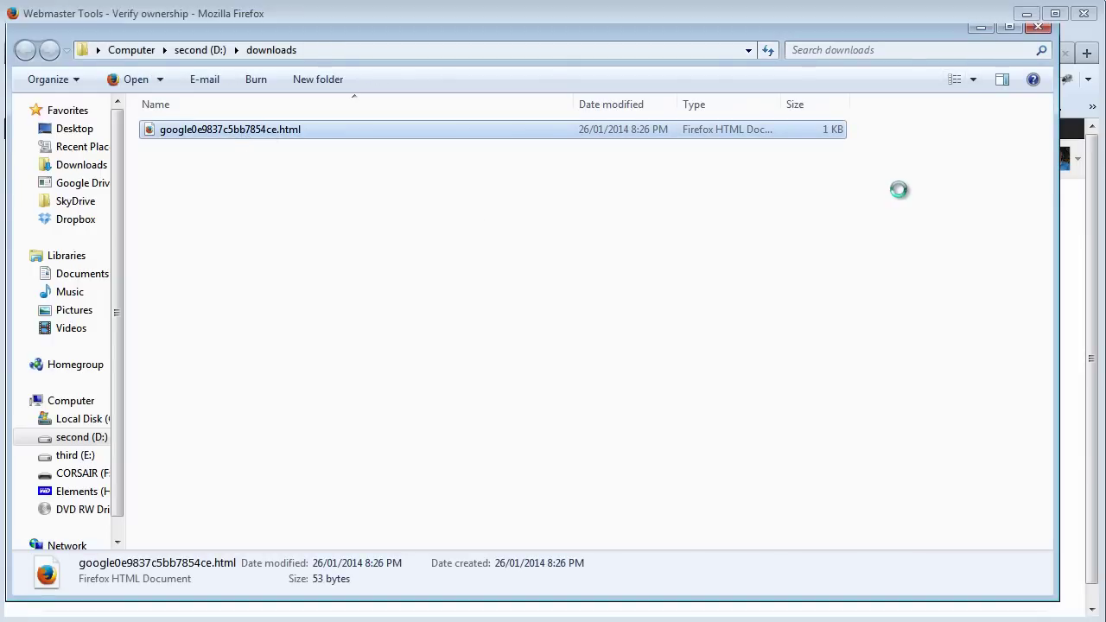
left_click(827, 54)
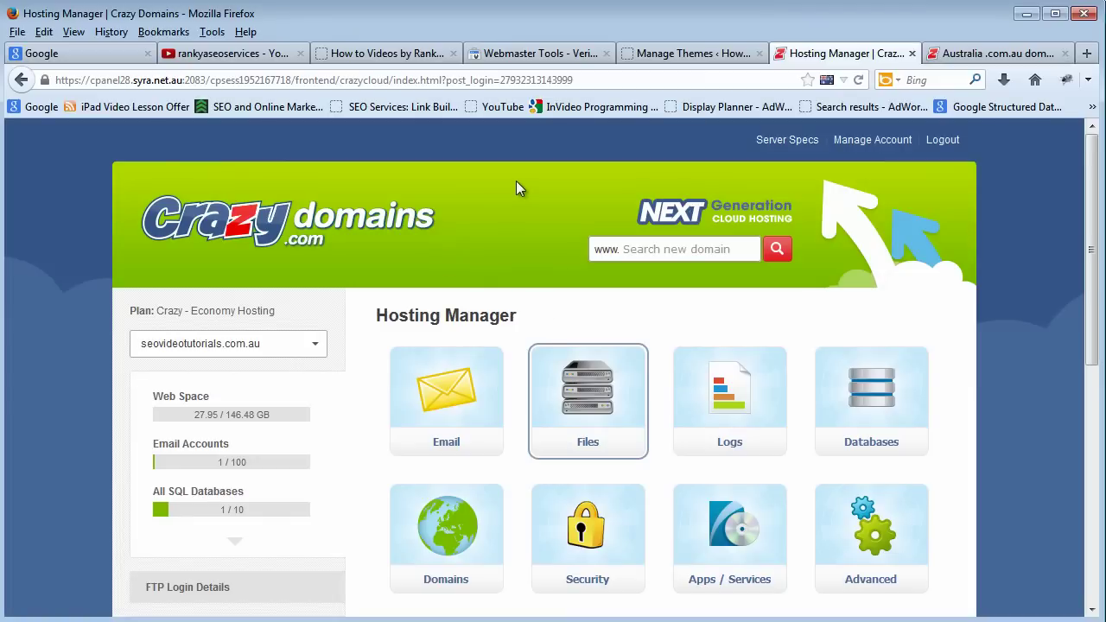
Open the hosting account's File Manager, look inside the mysubdomain folder, and return to public_html.
left_click(597, 382)
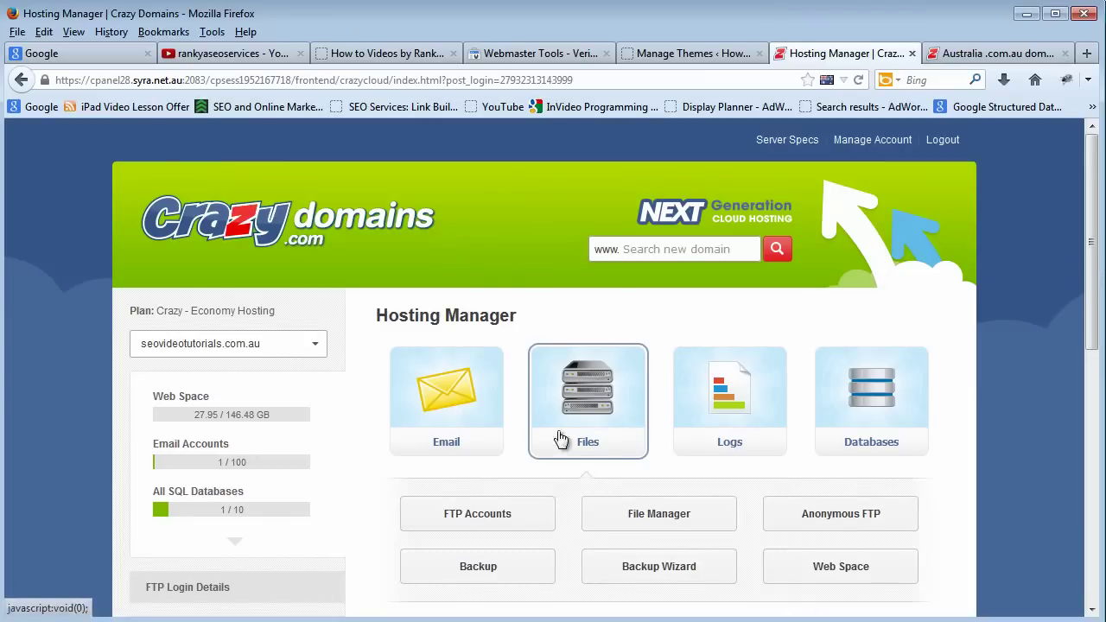
left_click(637, 512)
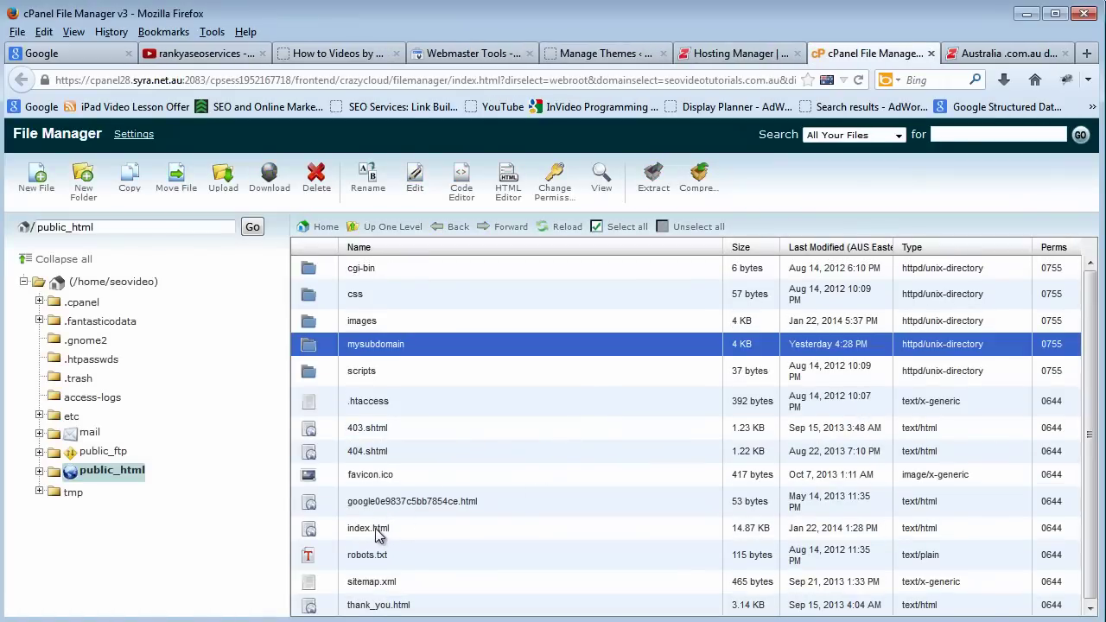
double_click(313, 352)
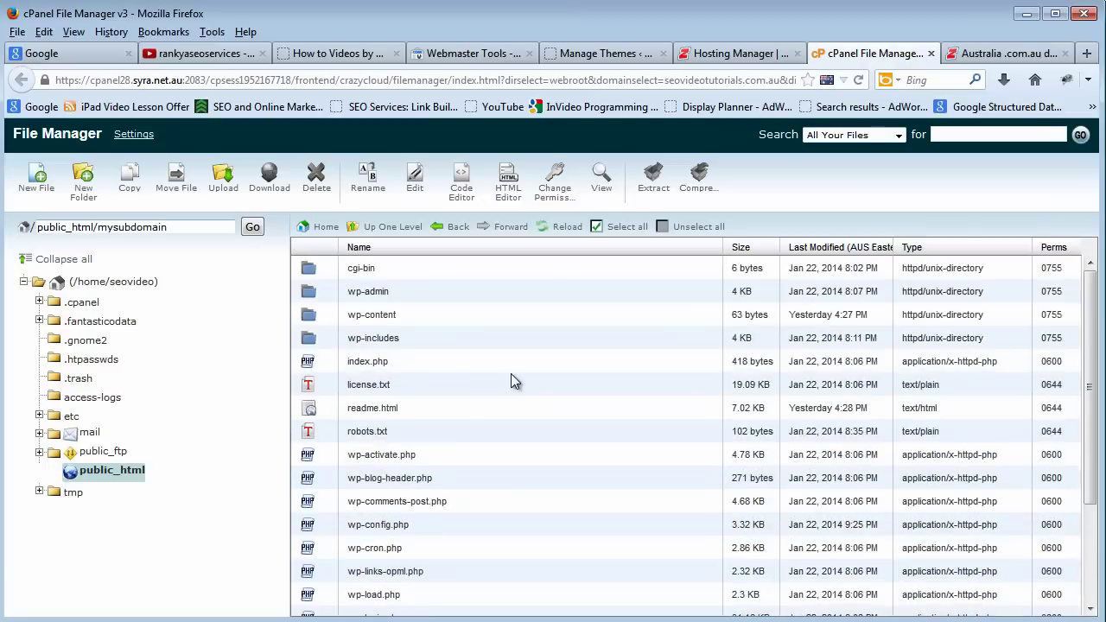
left_click(68, 476)
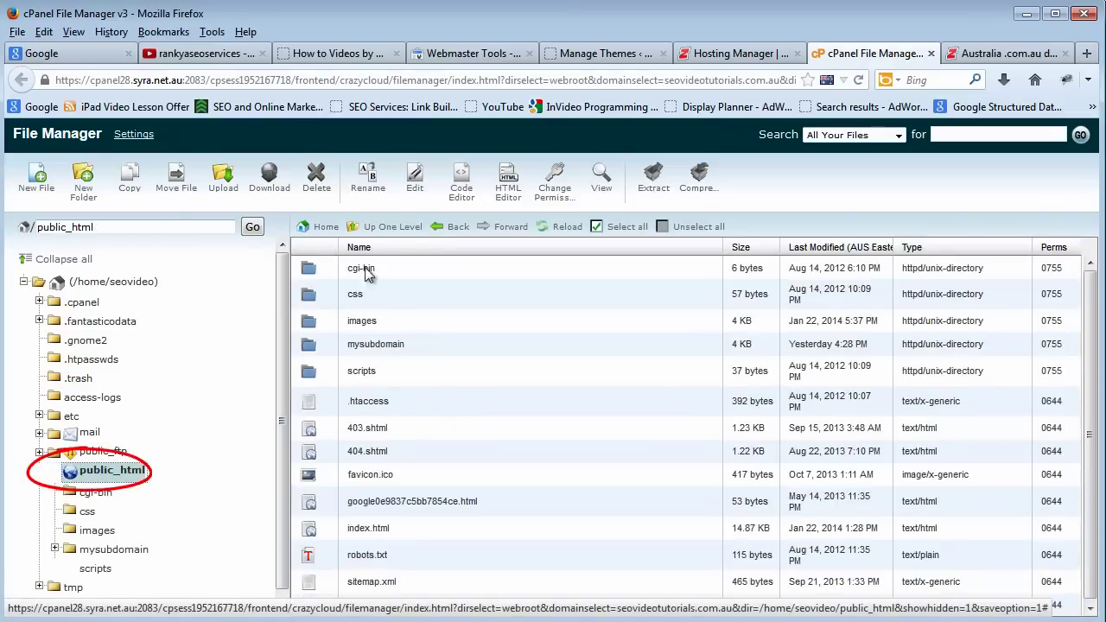
Upload the HTML verification file from the downloads folder on drive D to public_html, overwriting the existing copy, and return to the File Manager.
left_click(223, 183)
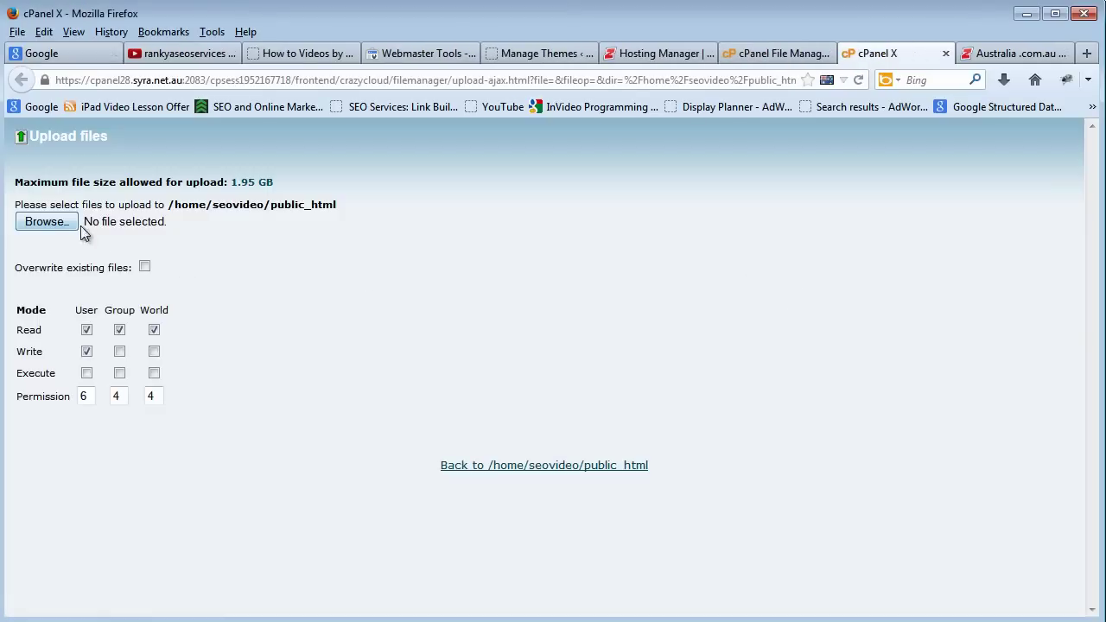
left_click(76, 224)
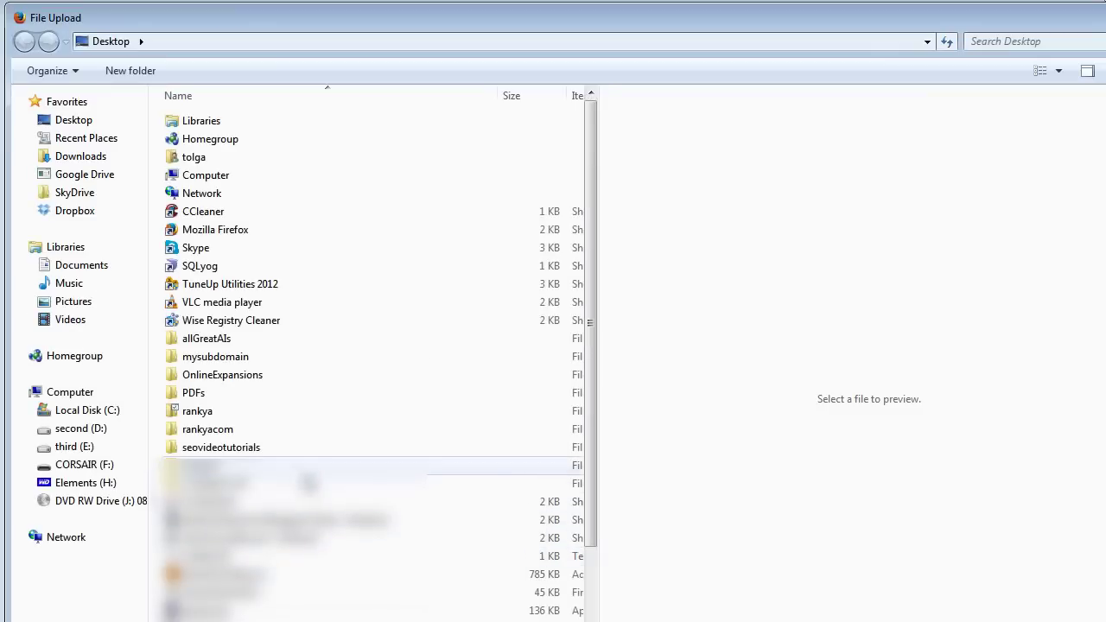
left_click(85, 430)
double_click(201, 139)
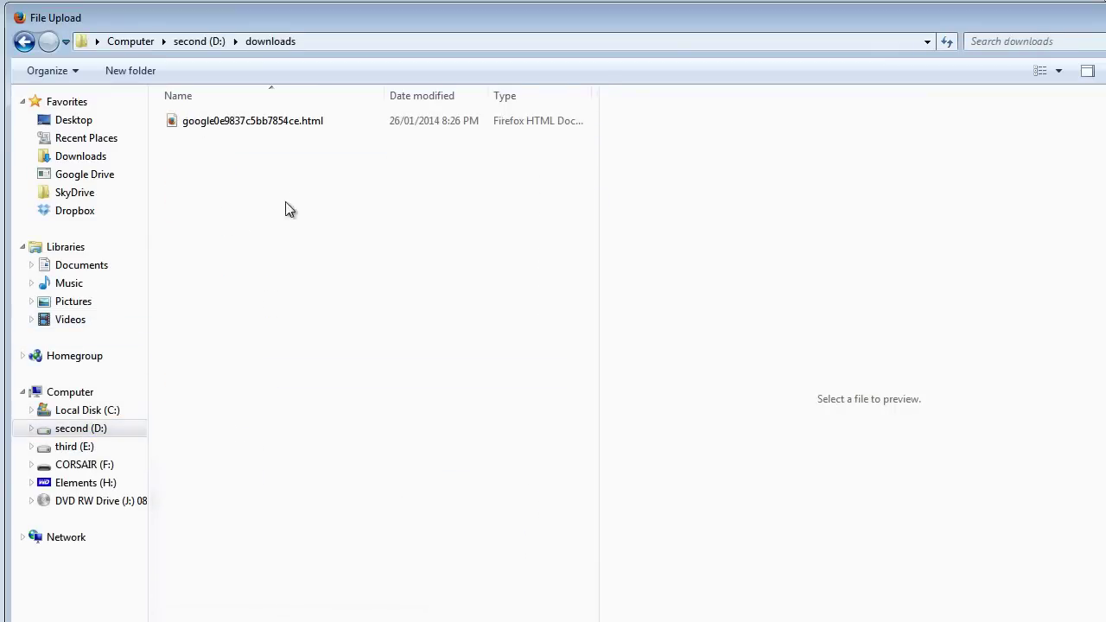
left_click(247, 122)
key("Return")
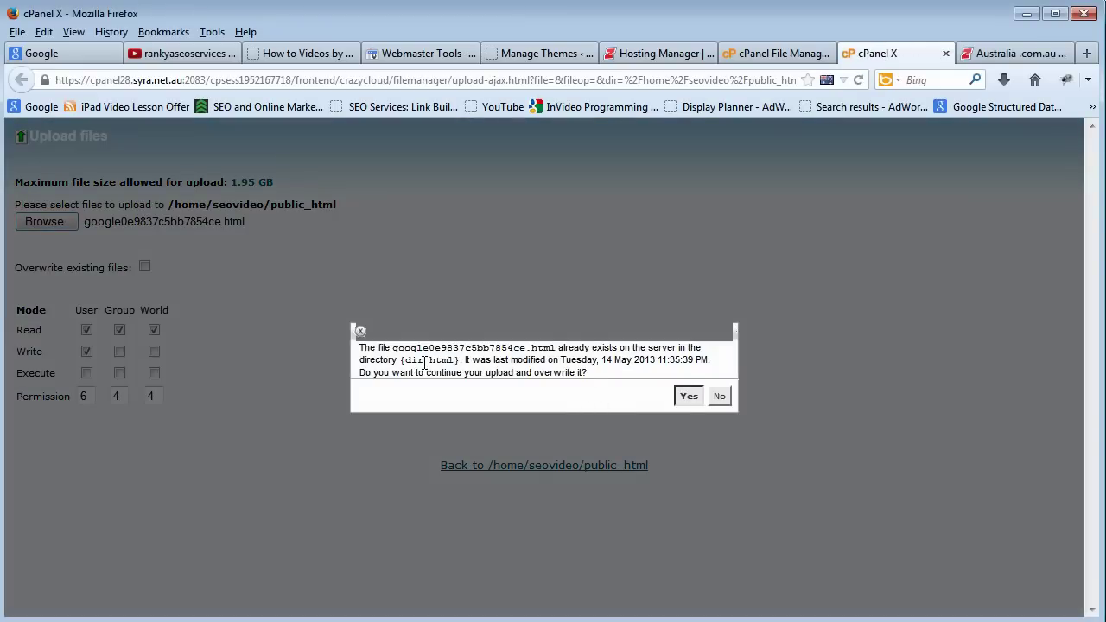
left_click(689, 398)
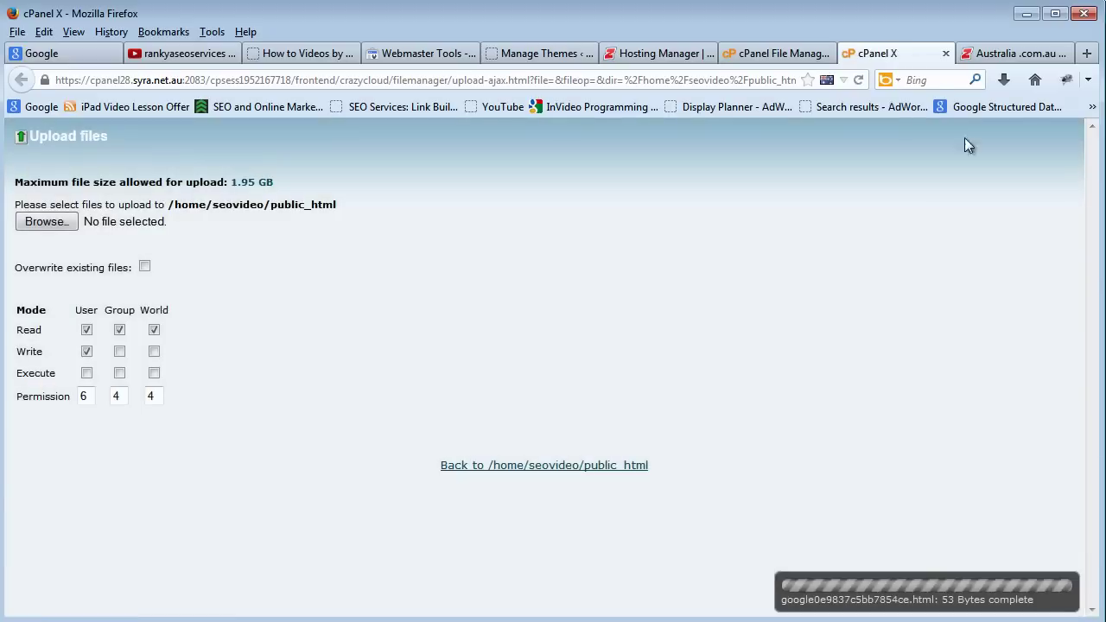
left_click(772, 57)
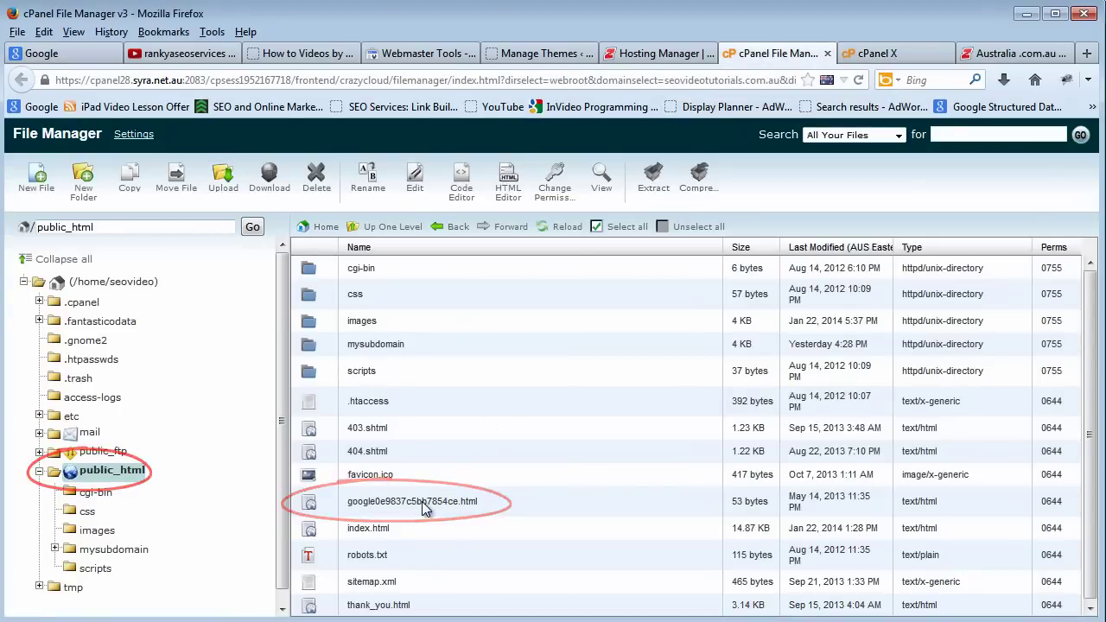
Switch to Webmaster Tools, choose the HTML tag option among the alternate methods, and select the whole google-site-verification meta tag.
left_click(491, 54)
left_click(428, 53)
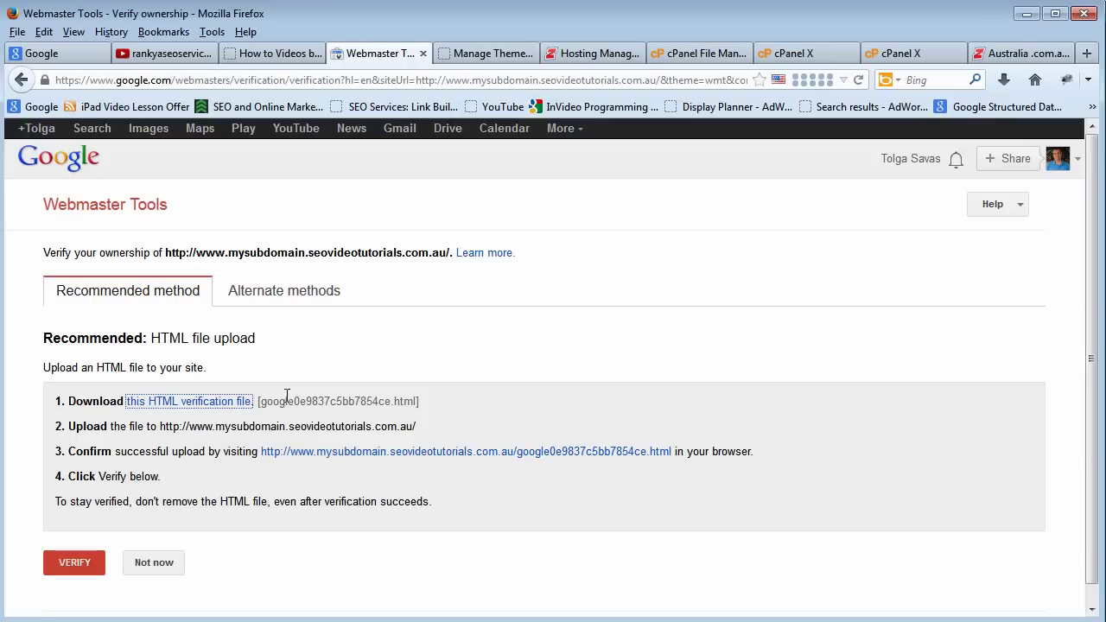
left_click(281, 298)
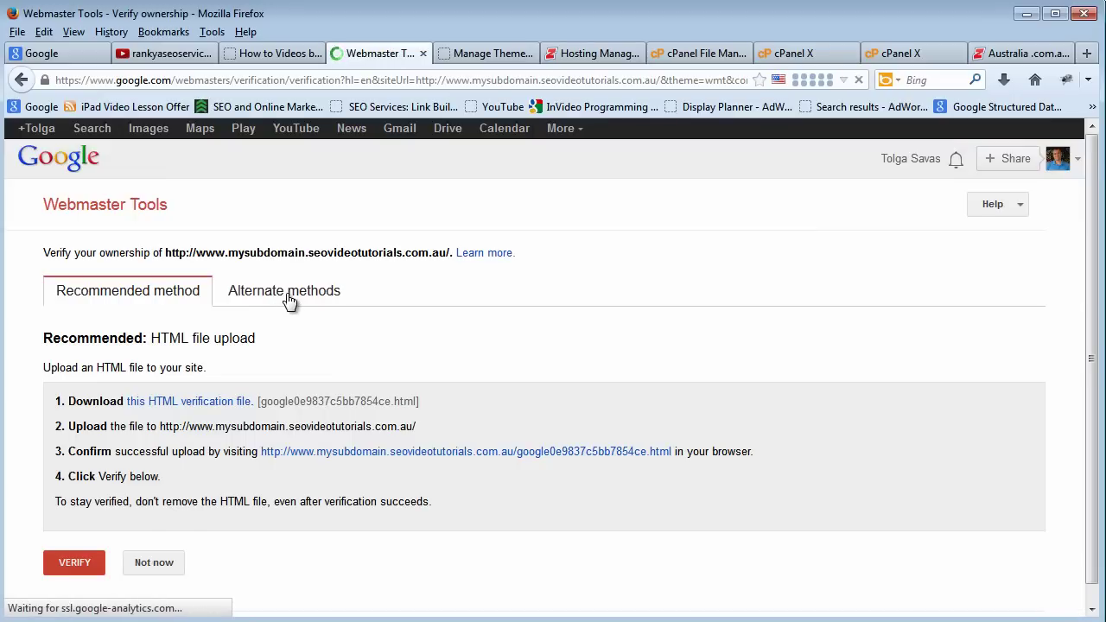
left_click(48, 335)
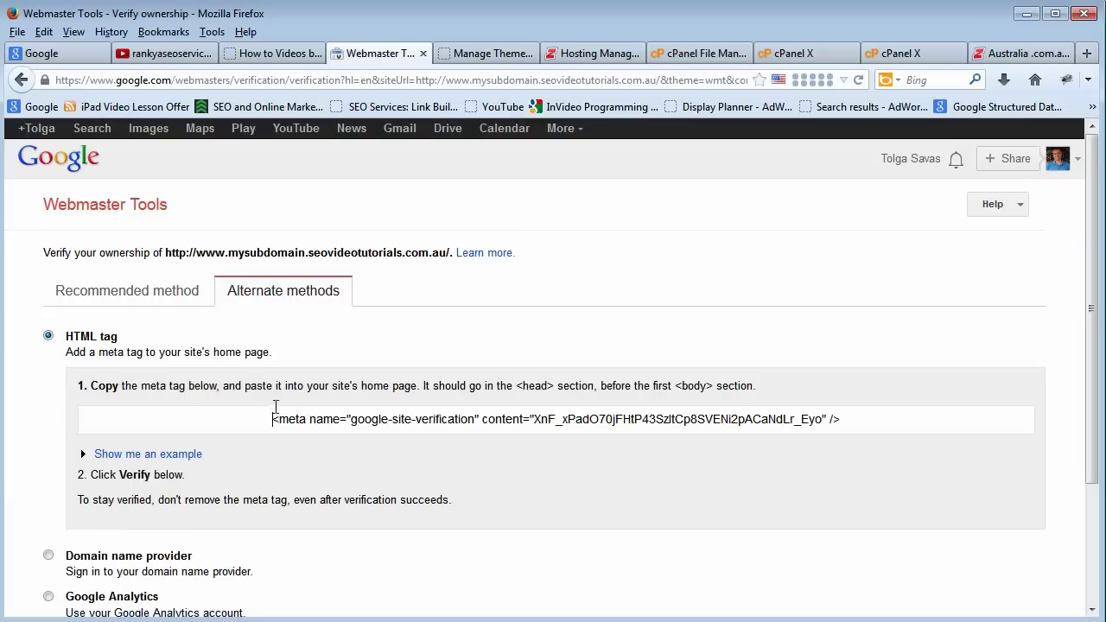
left_click_drag(271, 419, 849, 417)
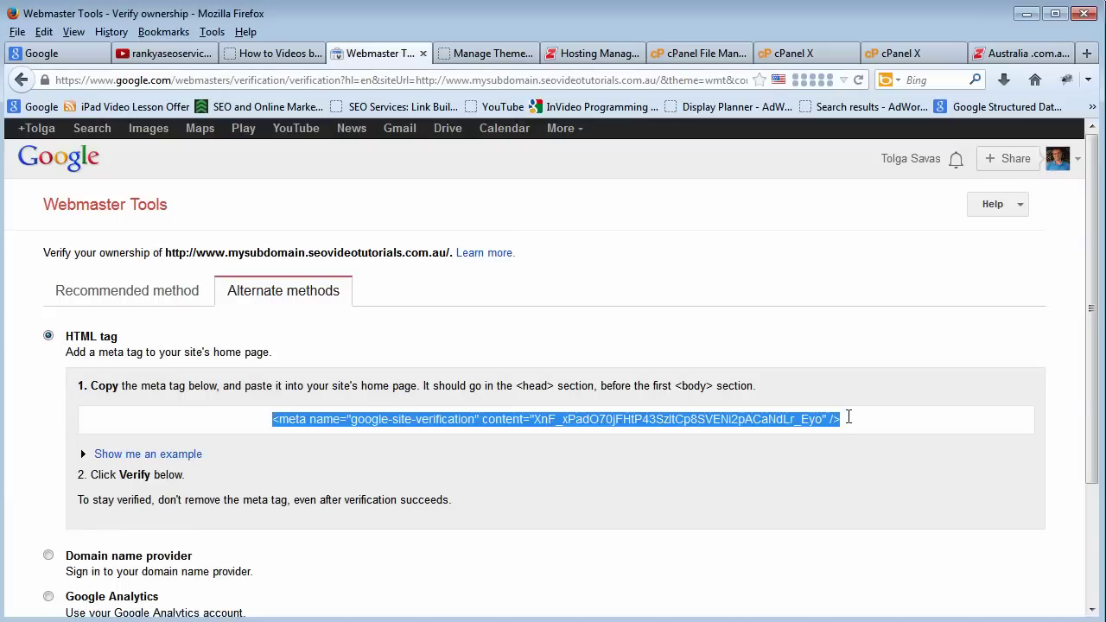
Switch to the WordPress admin and open the Twenty Twelve theme's header.php in the theme editor.
left_click(475, 55)
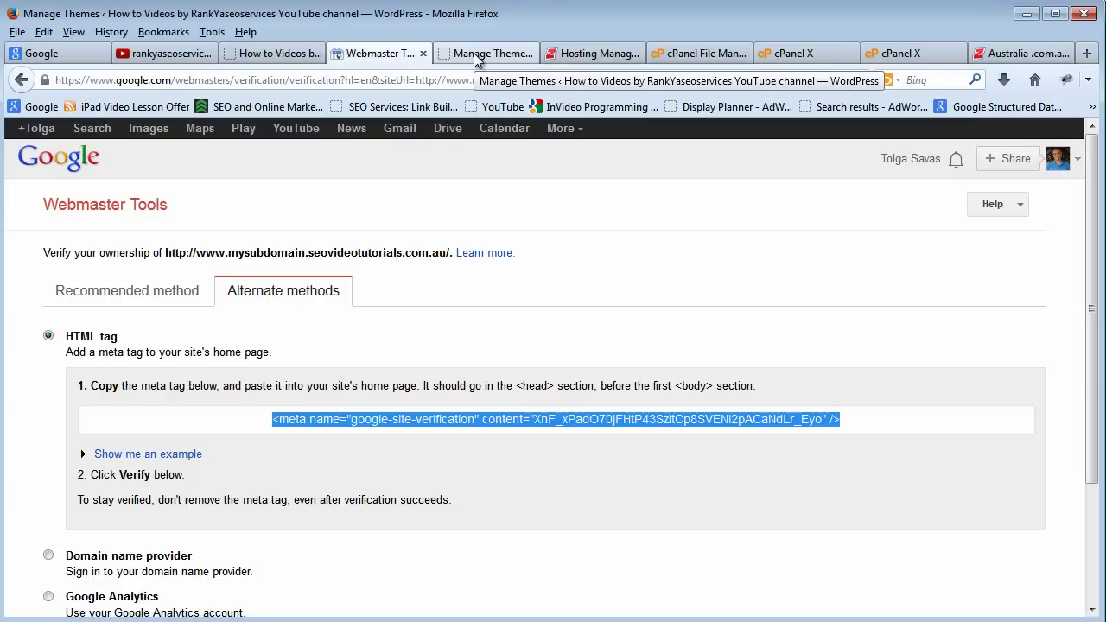
left_click(476, 57)
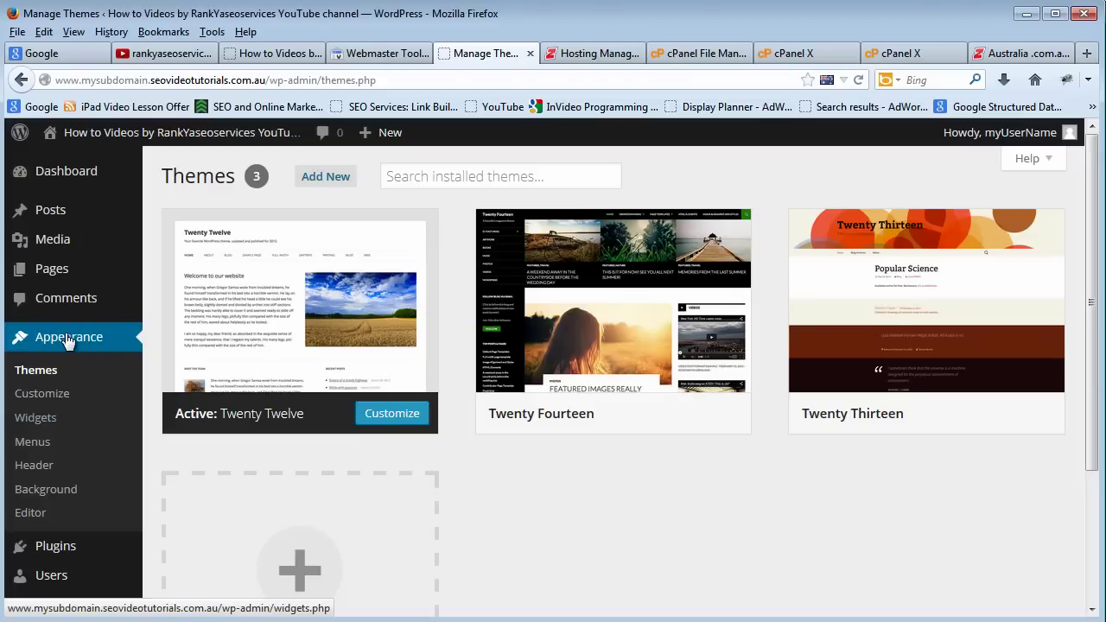
left_click(19, 515)
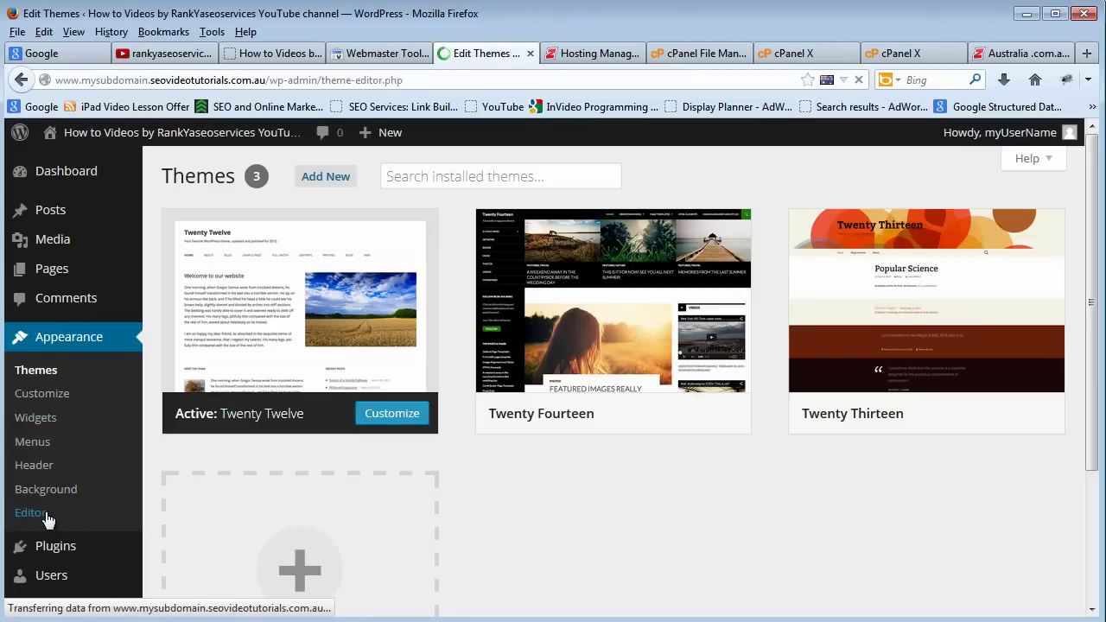
scroll(864, 467, "down", 6)
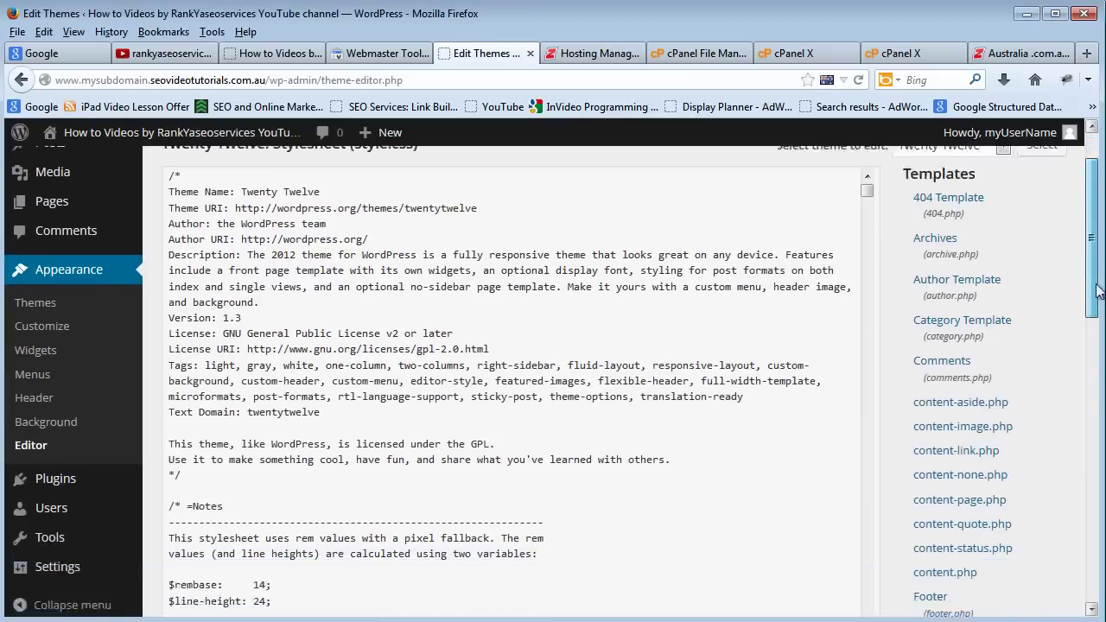
left_click(923, 451)
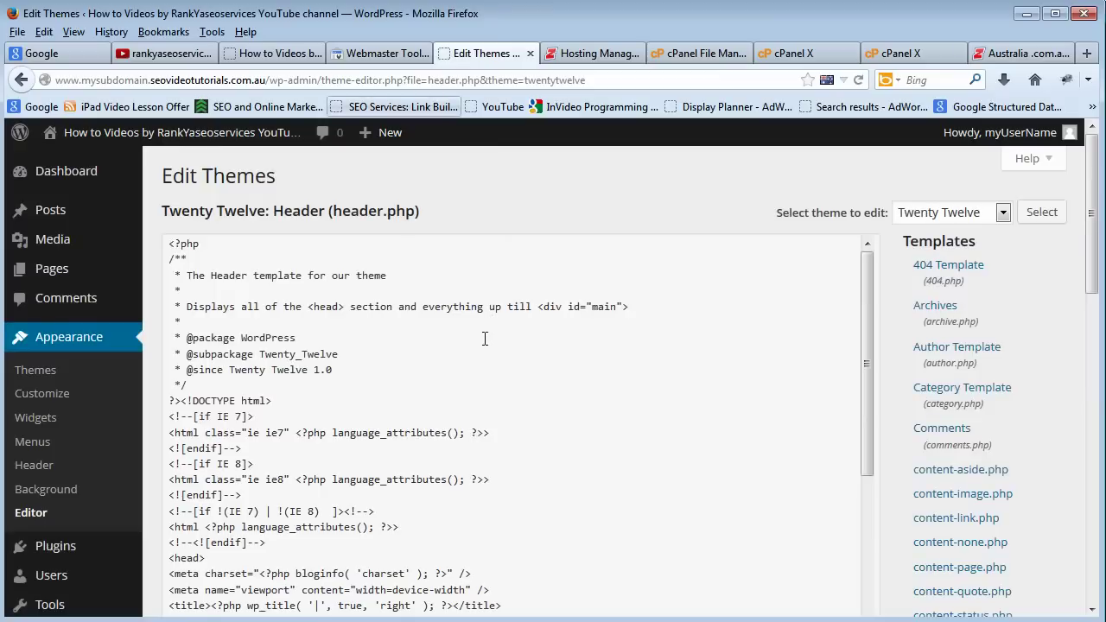
Copy the google-site-verification meta tag from Webmaster Tools and return to the header.php editor.
left_click(380, 52)
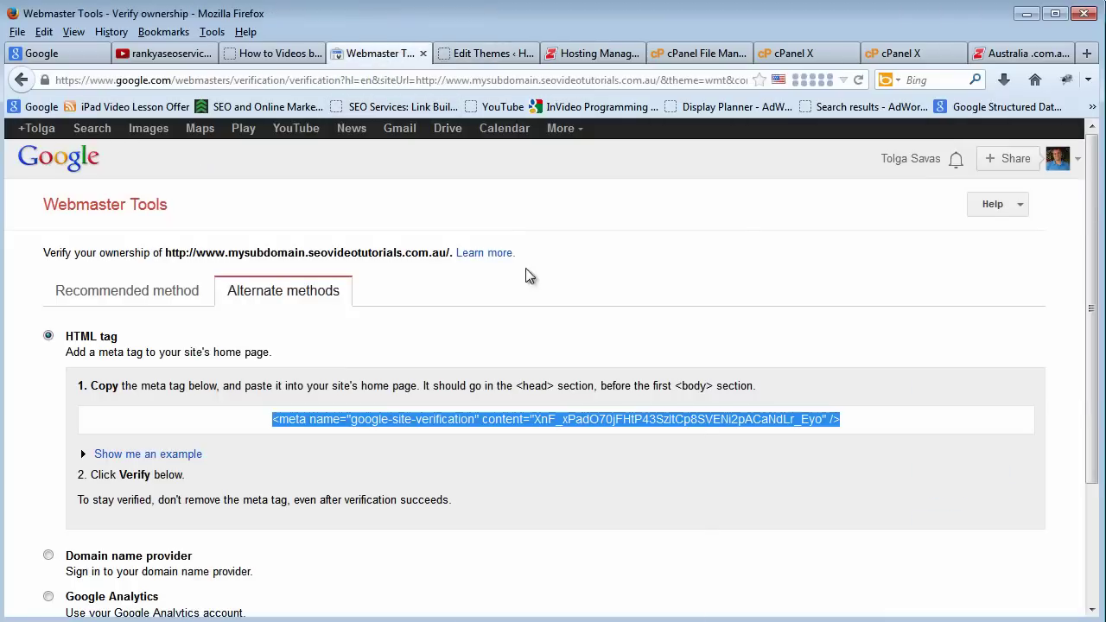
right_click(465, 422)
left_click(505, 478)
left_click(489, 55)
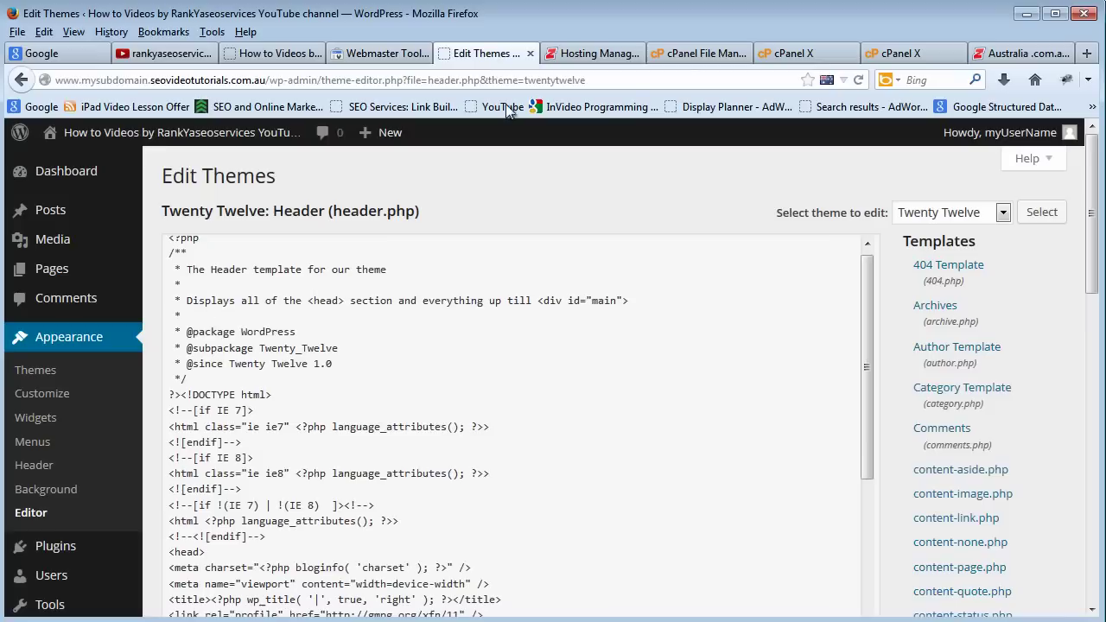
Paste the google-site-verification meta tag on a new line directly below <head> in header.php, and update the file.
scroll(285, 442, "down", 3)
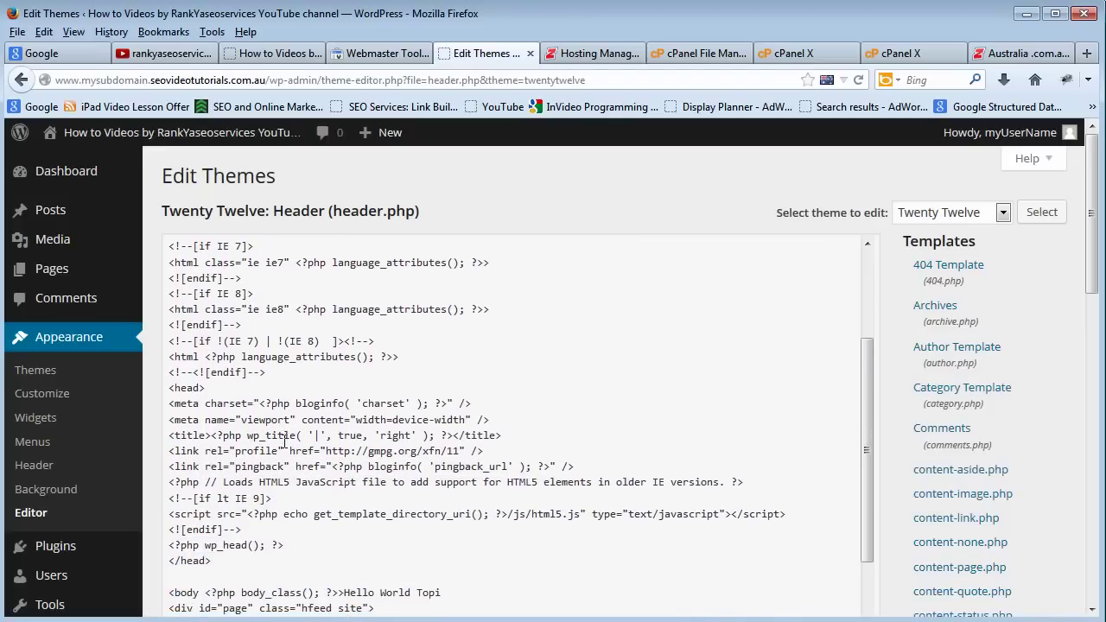
scroll(284, 442, "down", 2)
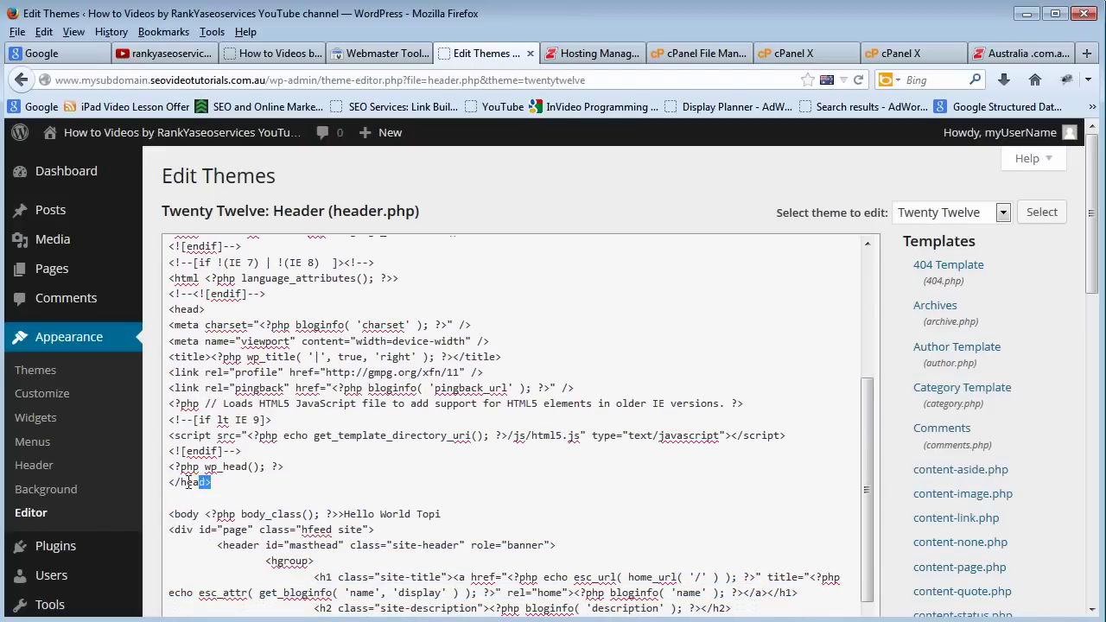
triple_click(199, 484)
key("Right")
scroll(271, 484, "up", 3)
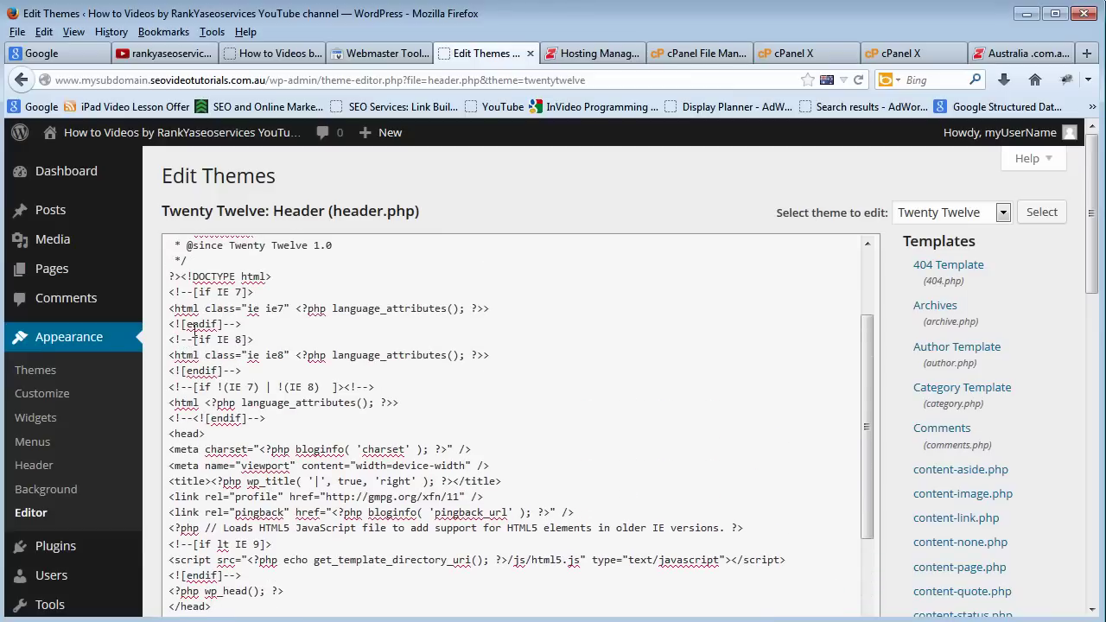
left_click(250, 439)
key("Return")
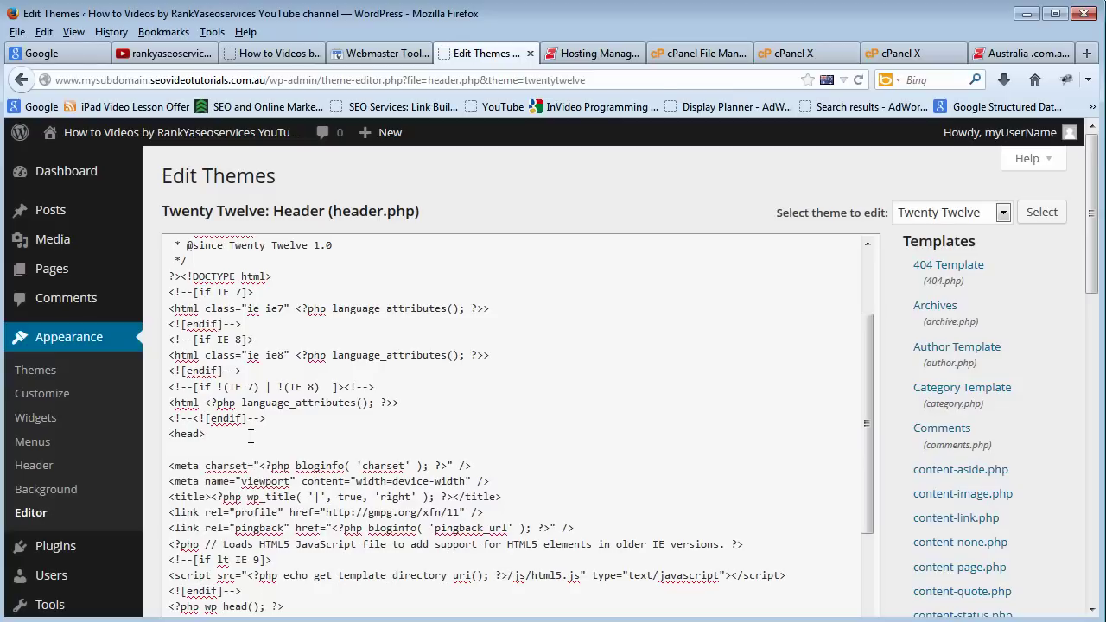
key("ctrl+v")
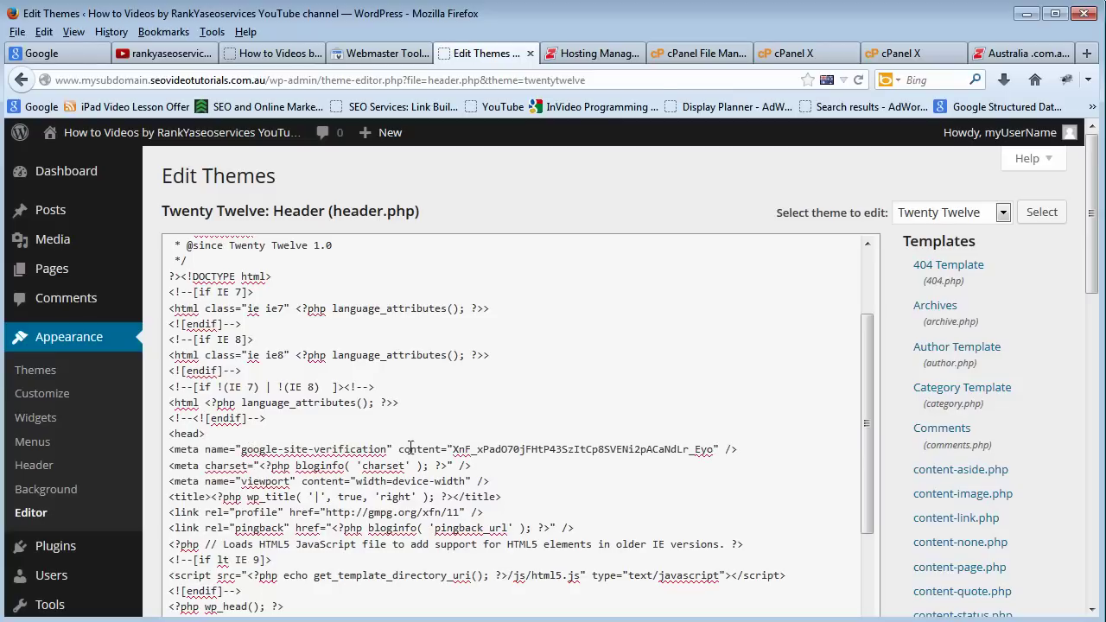
left_click_drag(1094, 251, 1097, 341)
left_click(192, 526)
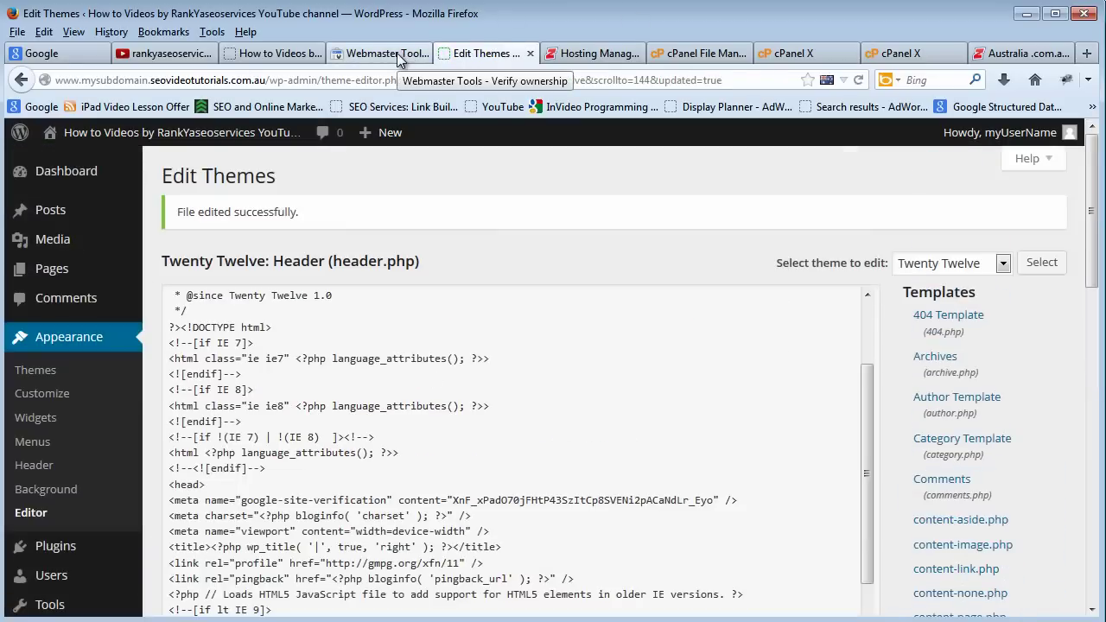
Return to the Webmaster Tools verification page for the subdomain through its home page, verify ownership, and switch to the rankyaseoservices YouTube page.
left_click(398, 54)
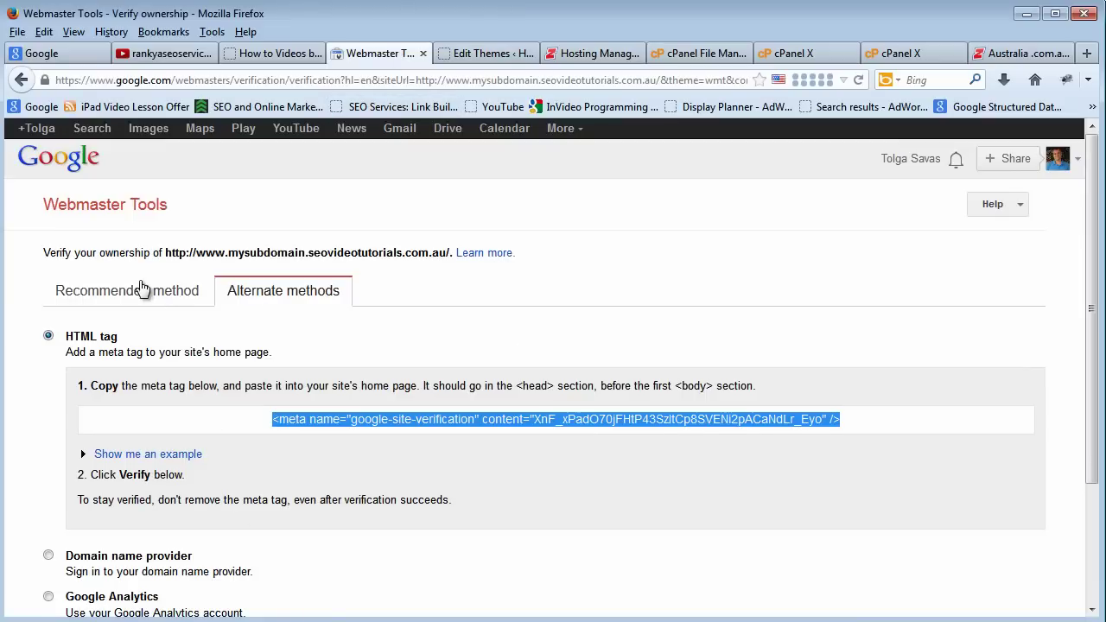
triple_click(141, 288)
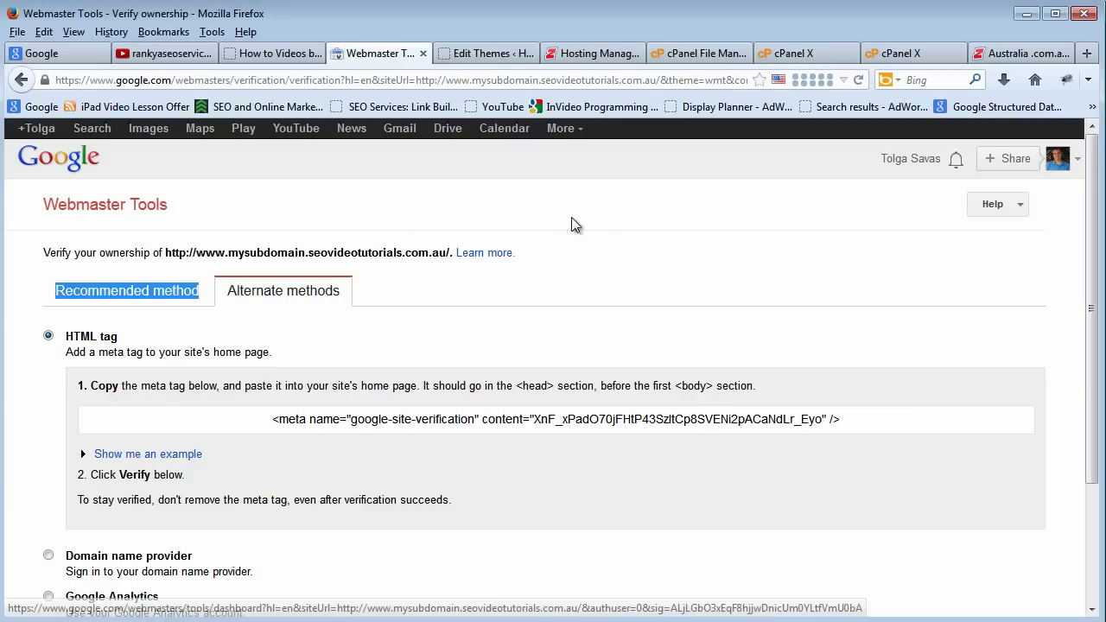
left_click(78, 212)
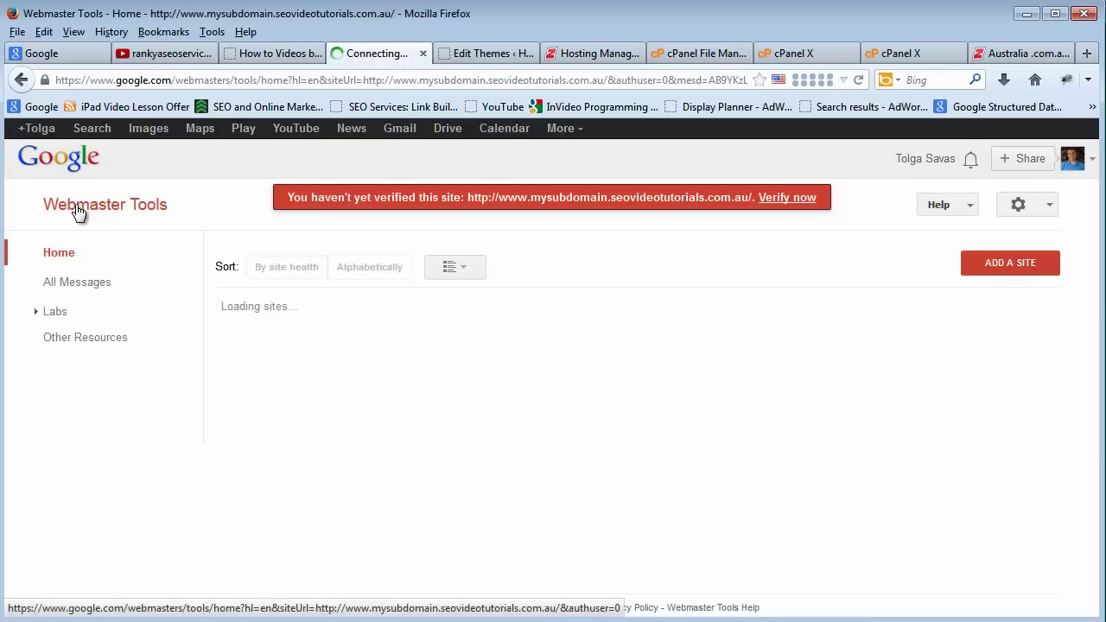
left_click(776, 201)
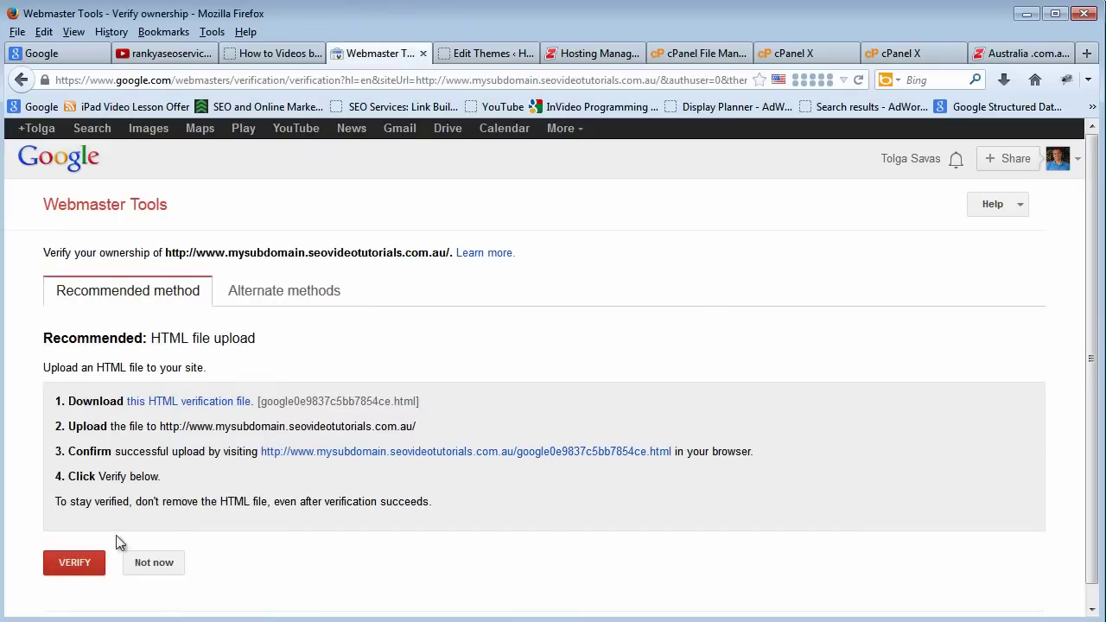
left_click(91, 563)
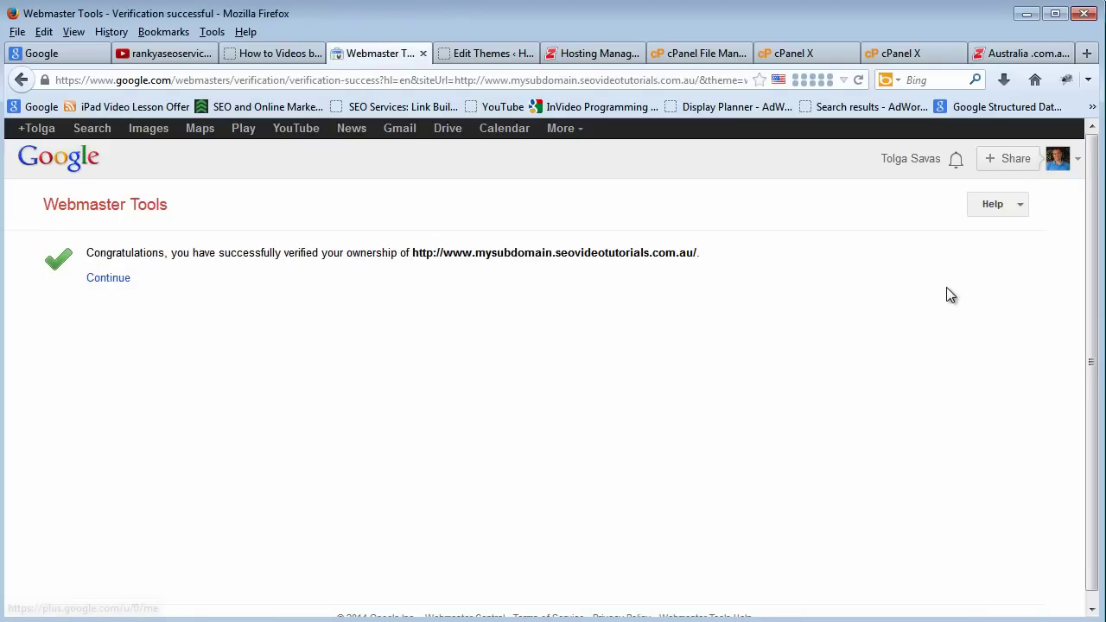
left_click(147, 58)
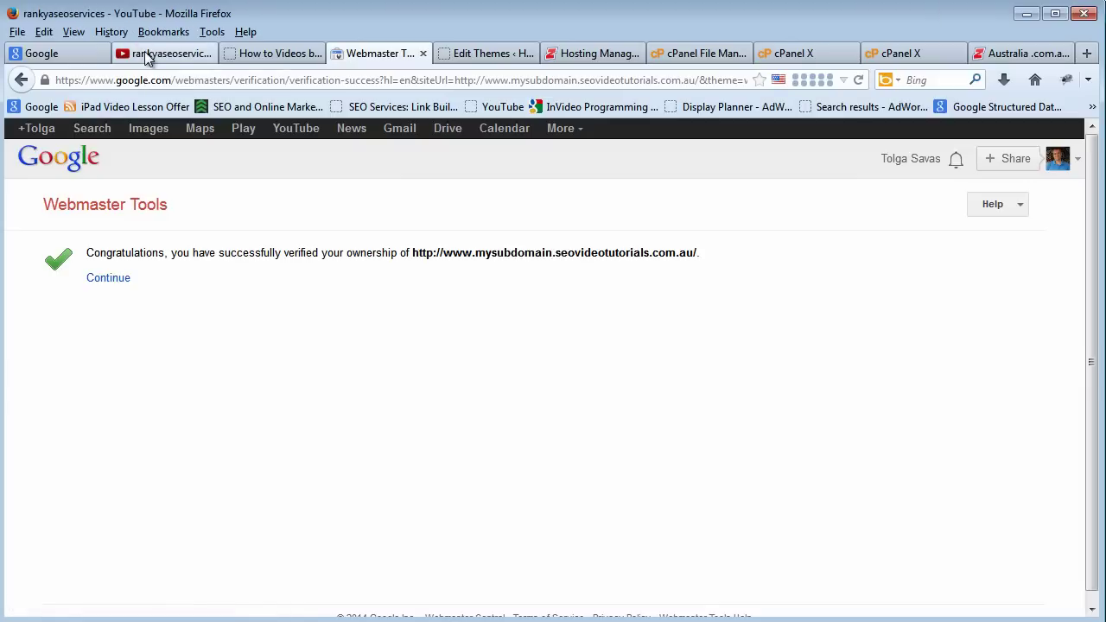